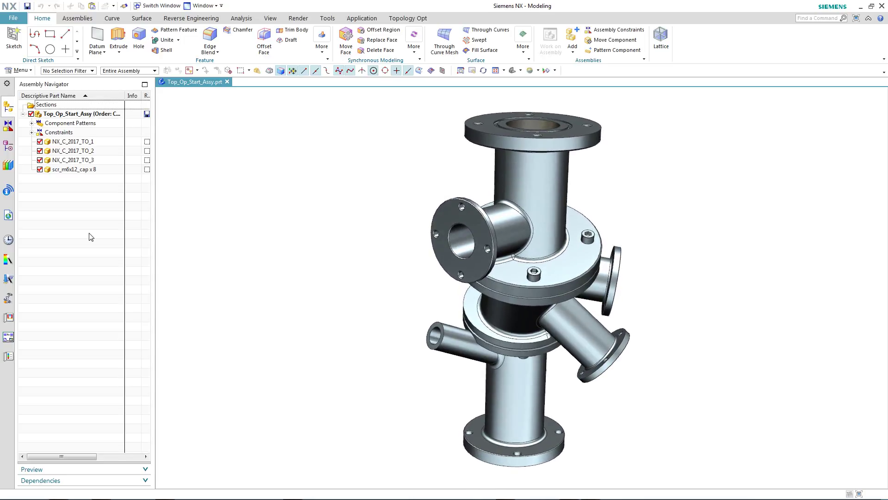
Open NX Connections 2017 Top Op Start.prt from the History list
left_click(9, 240)
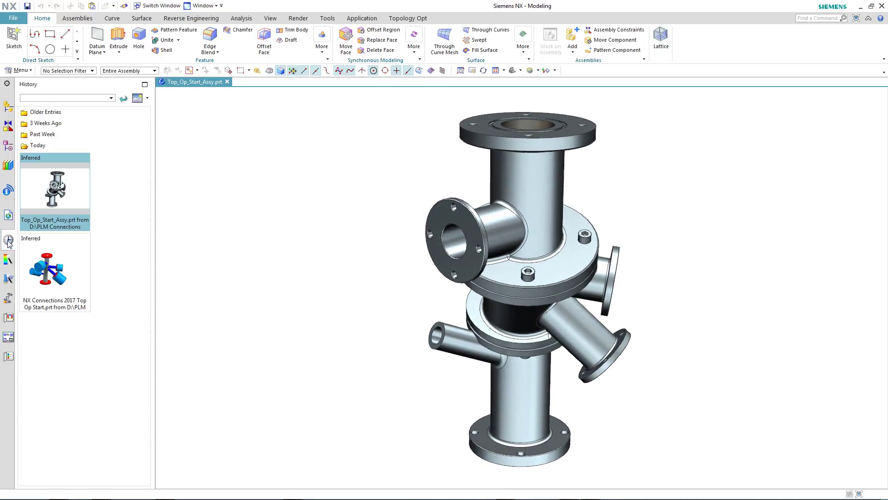
left_click(56, 256)
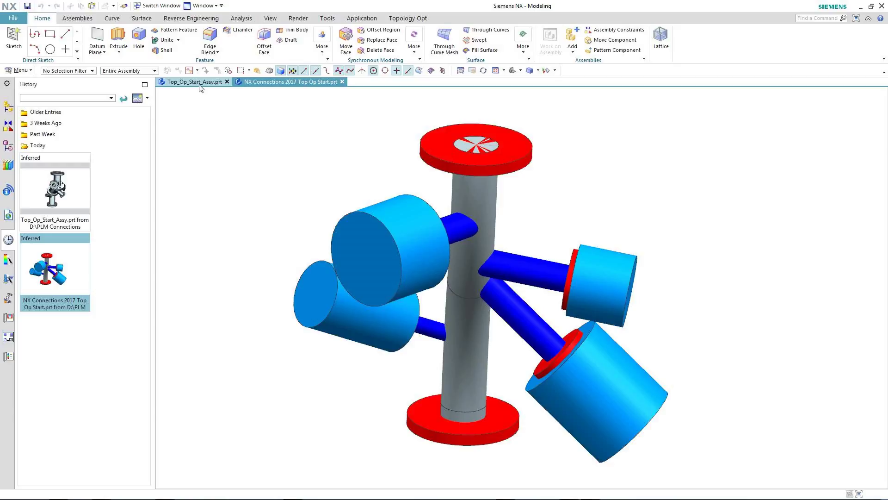
Dock Top_Op_Start_Assy on the right, show the Assembly Navigator, and activate the starting part's view
left_click_drag(200, 87, 542, 284)
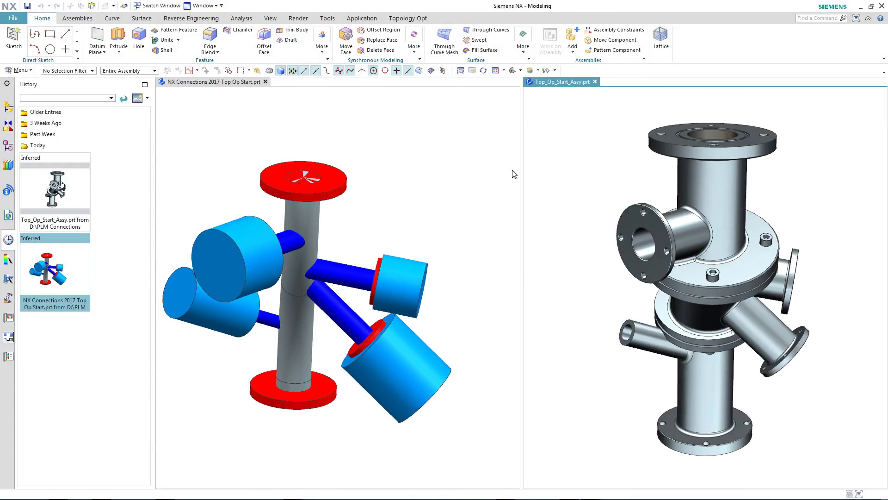
middle_click_drag(569, 160, 567, 160)
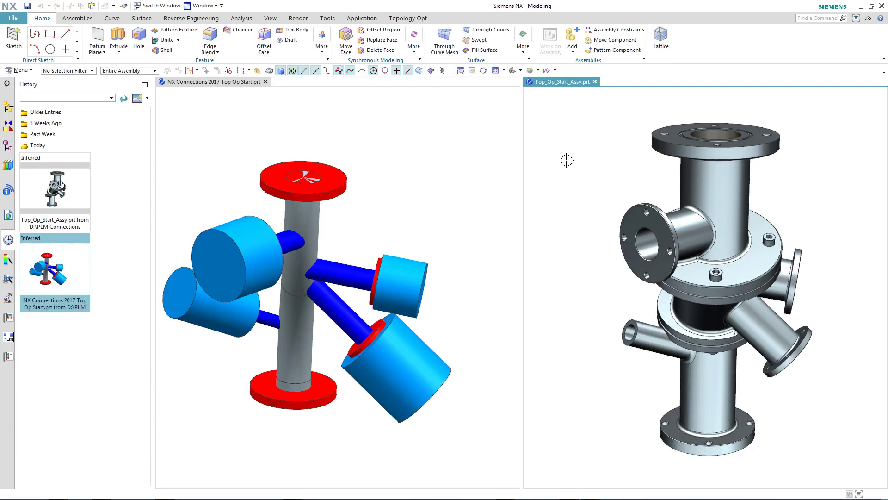
left_click(9, 107)
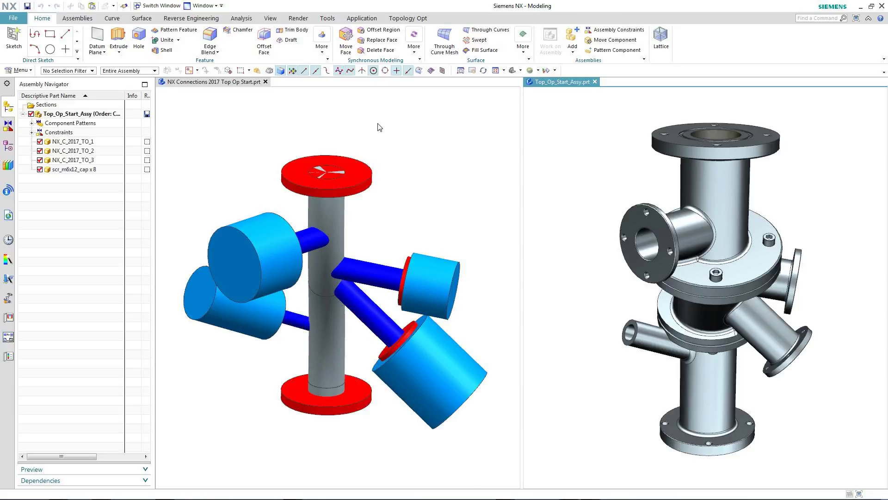
left_click(377, 125)
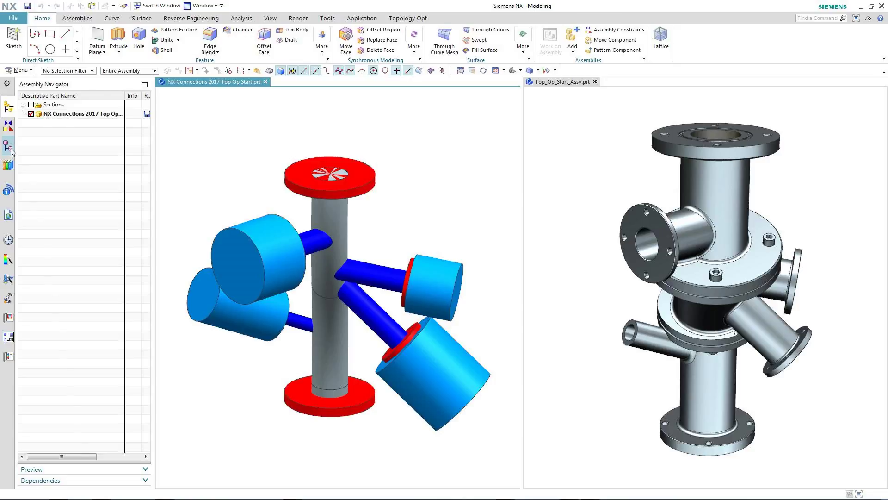
Unsuppress Feature Group (3) in the Part Navigator to reveal the enclosing cylinder
left_click(9, 147)
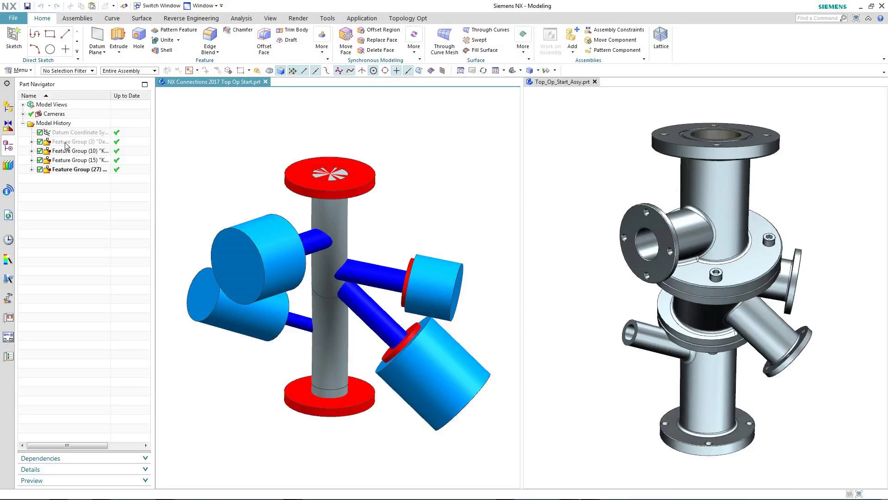
right_click(63, 142)
left_click(98, 153)
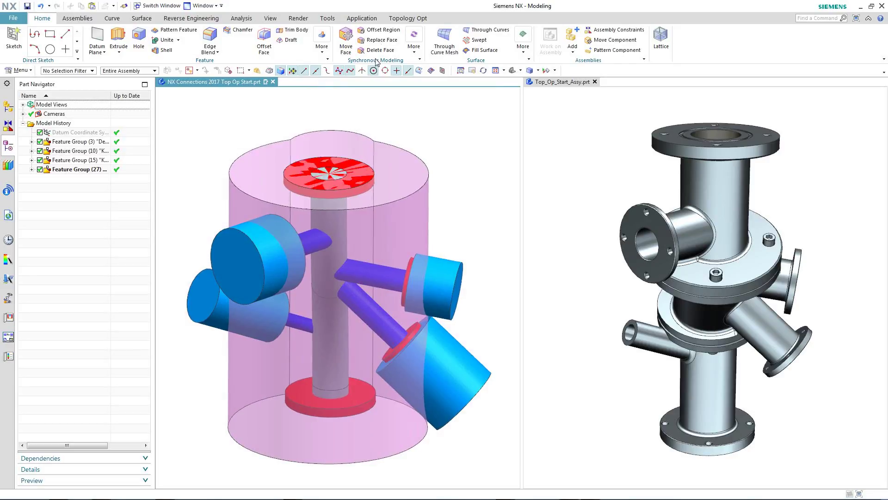
left_click(409, 18)
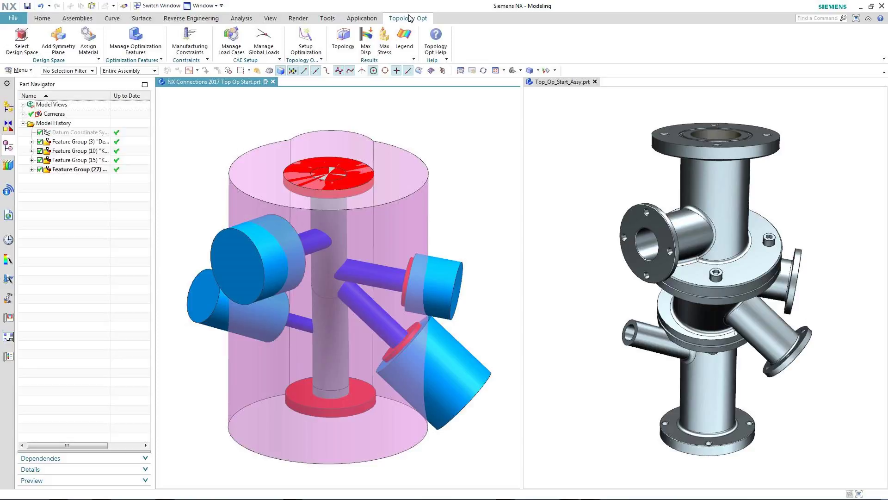
Set the enclosing cylinder as the design space and assign it Steel
left_click(21, 42)
left_click(250, 169)
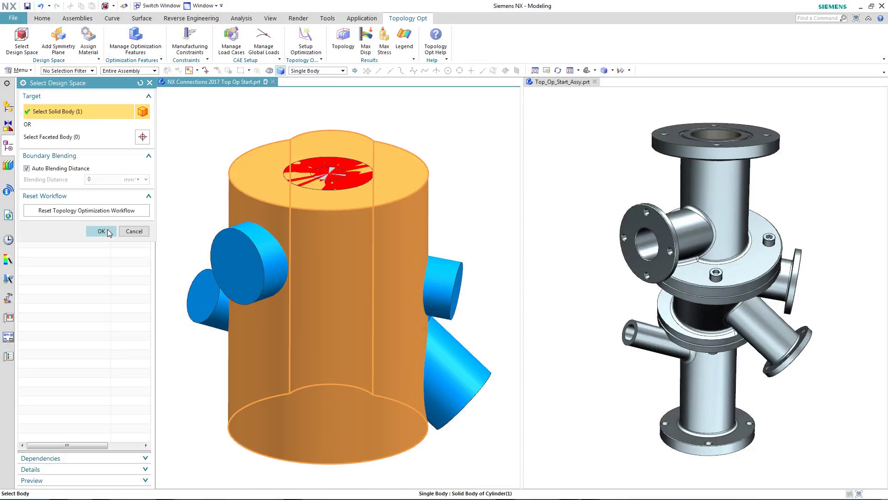
left_click(102, 231)
left_click(88, 41)
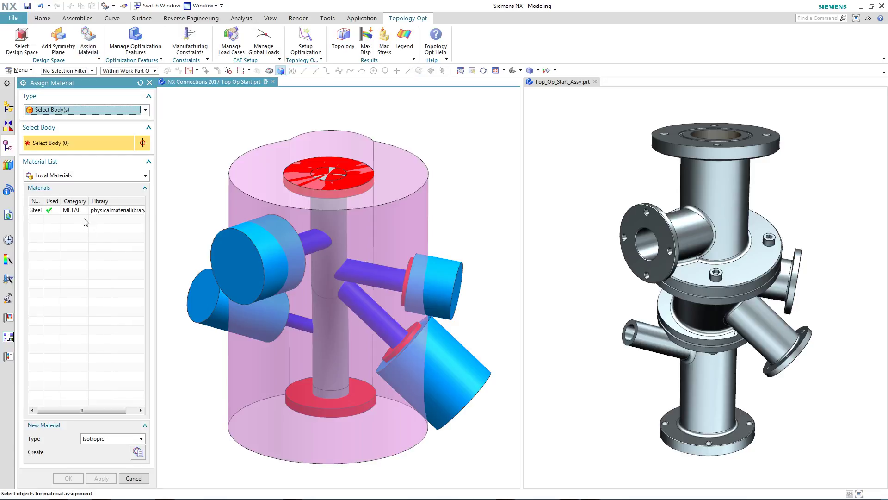
left_click(250, 180)
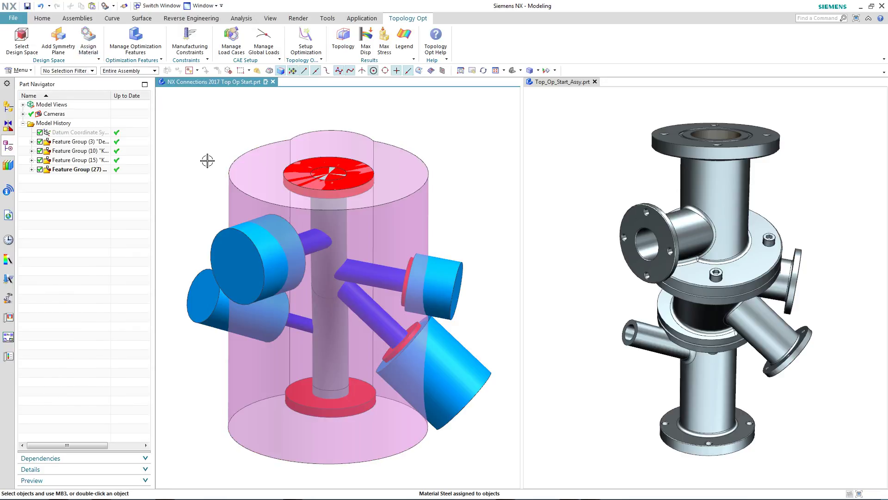
Review the CYLINDER and UNPARAMETERIZED_FEATURE(21) entries in Manage Optimization Features
left_click(136, 42)
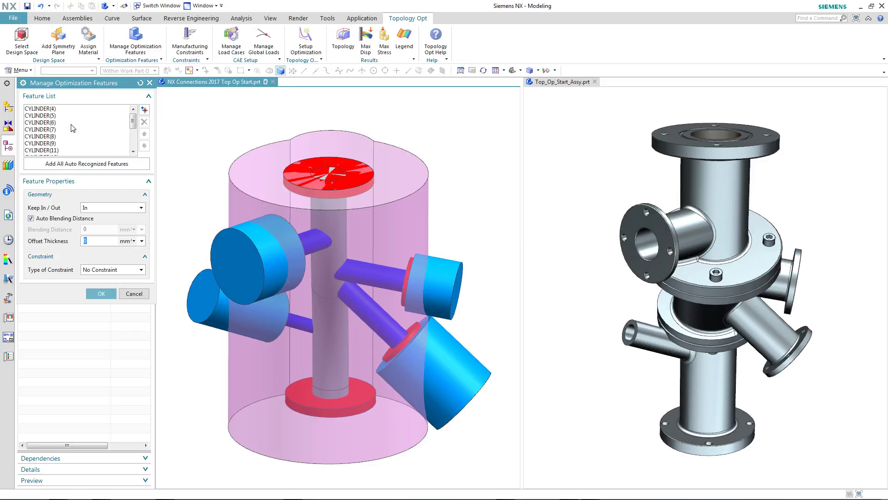
left_click(53, 144)
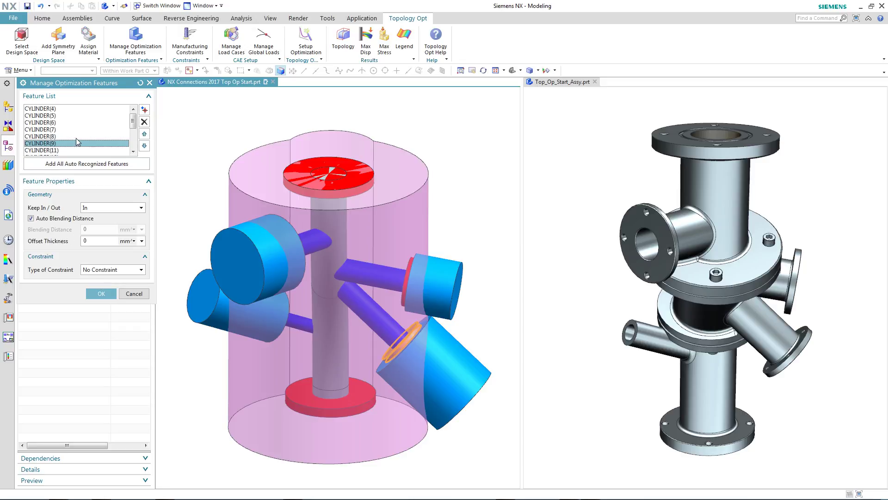
scroll(75, 138, "down", 1)
scroll(76, 138, "down", 2)
left_click(67, 151)
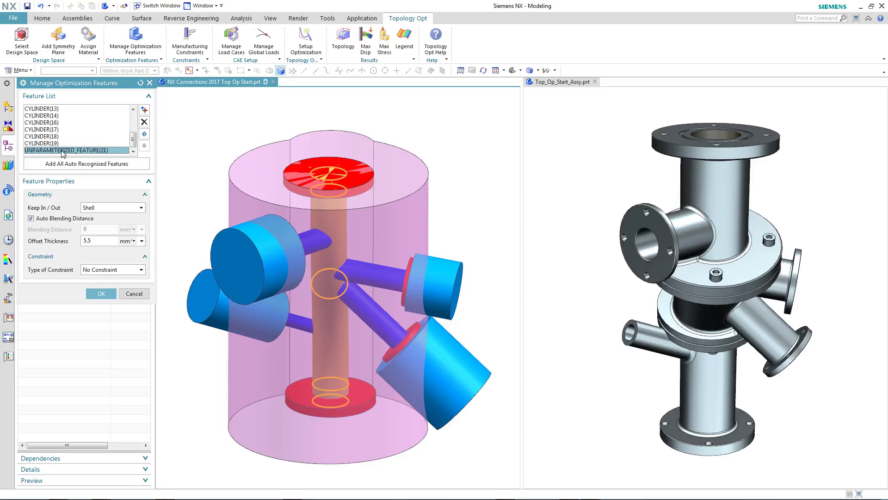
left_click(56, 143)
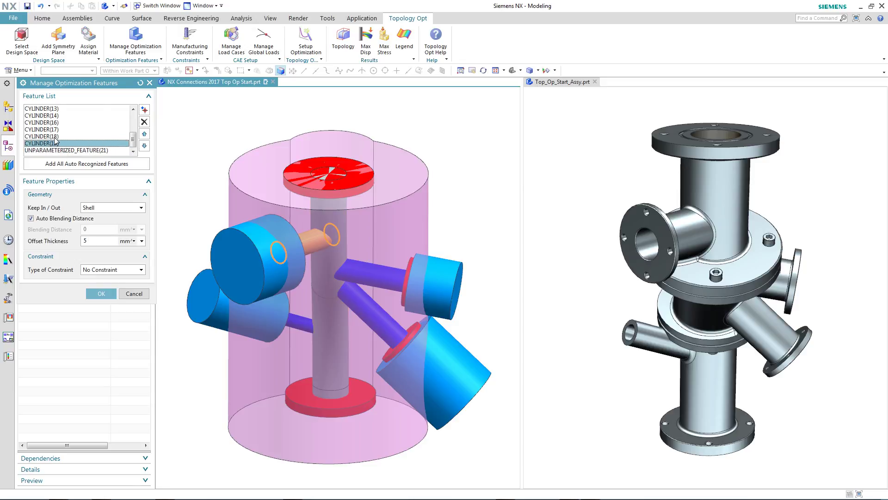
left_click(55, 136)
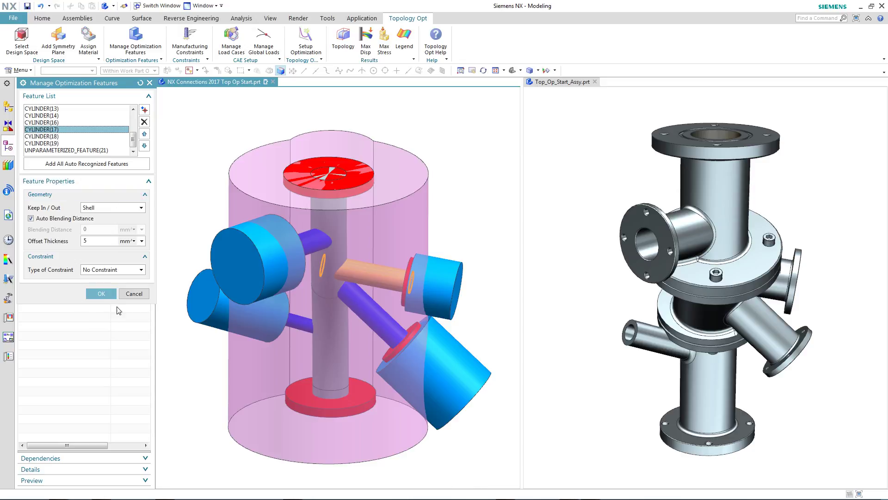
left_click(102, 293)
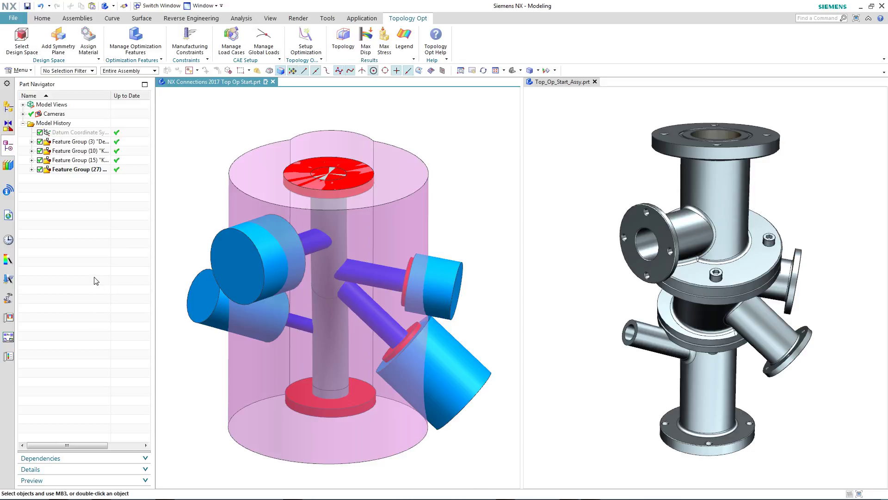
left_click(232, 38)
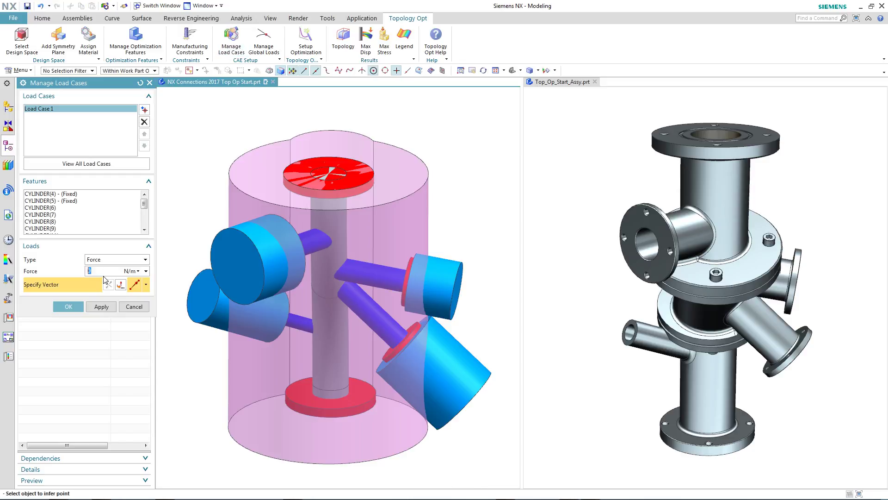
left_click(65, 194)
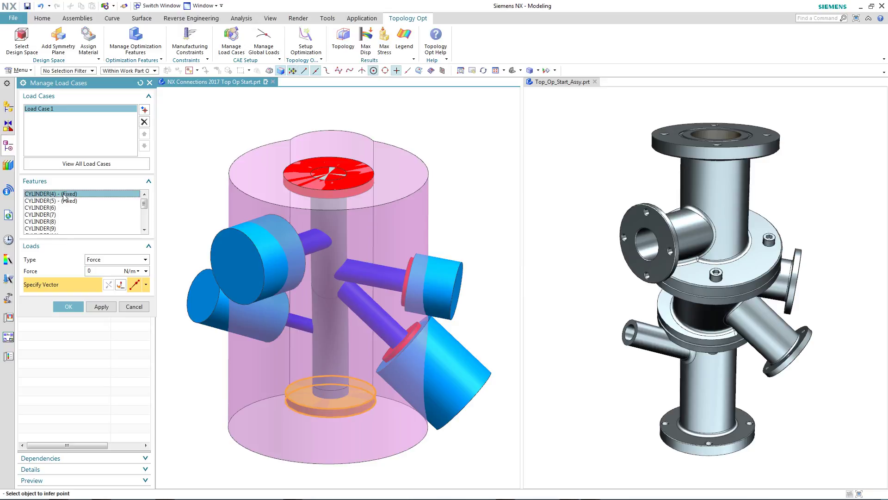
left_click(70, 201)
scroll(74, 231, "down", 2)
scroll(75, 231, "down", 2)
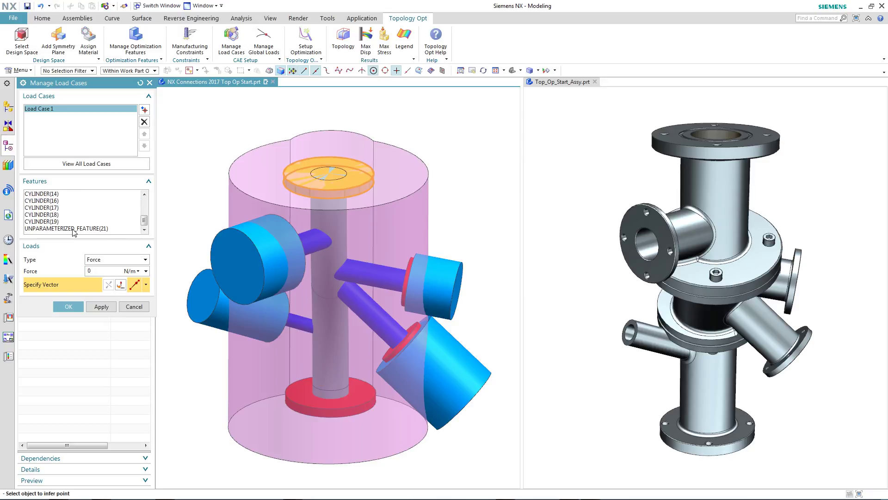
left_click(73, 229)
left_click(55, 223)
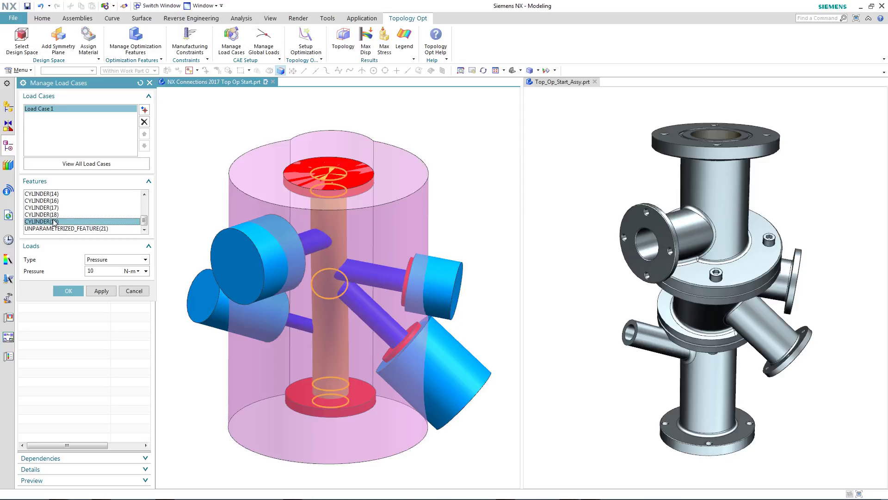
left_click(55, 215)
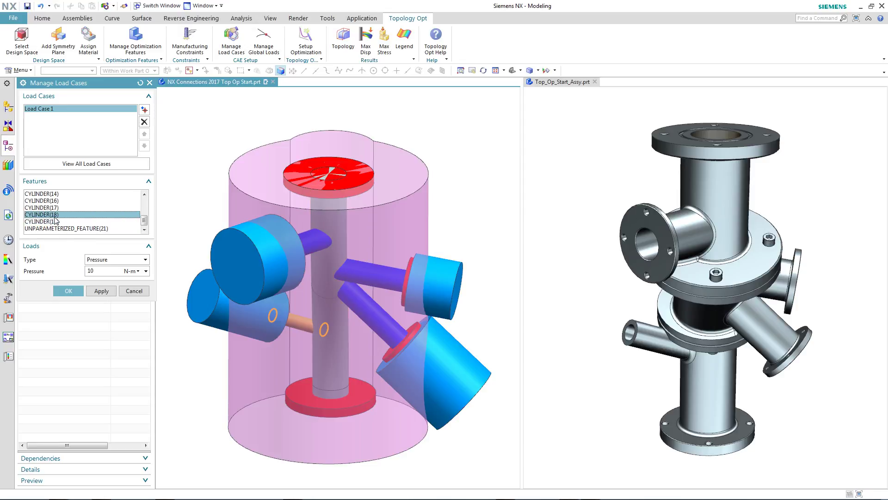
left_click(57, 208)
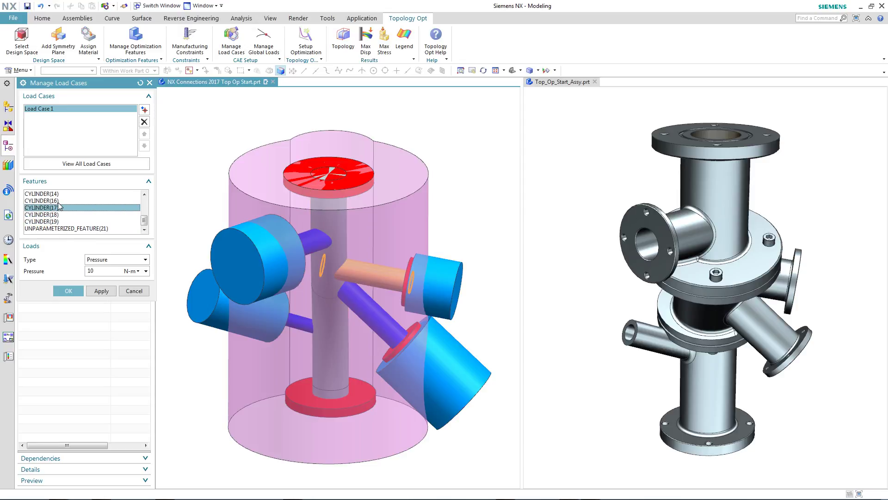
left_click(59, 202)
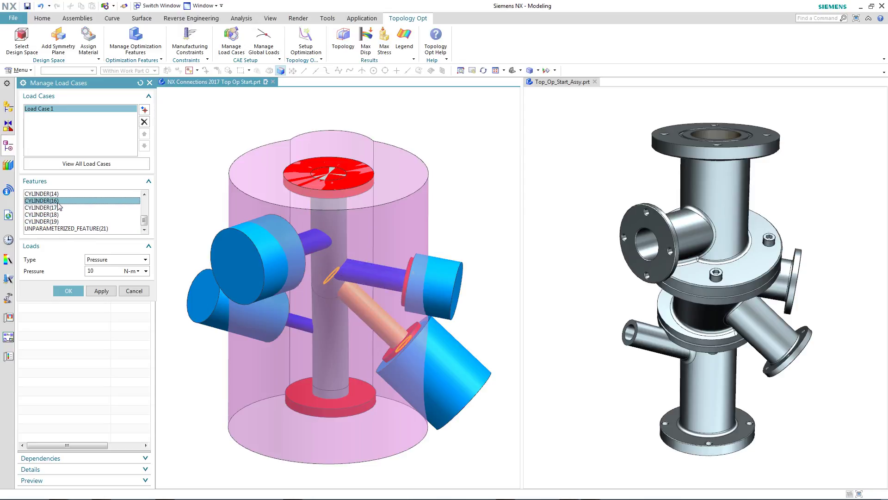
left_click(135, 292)
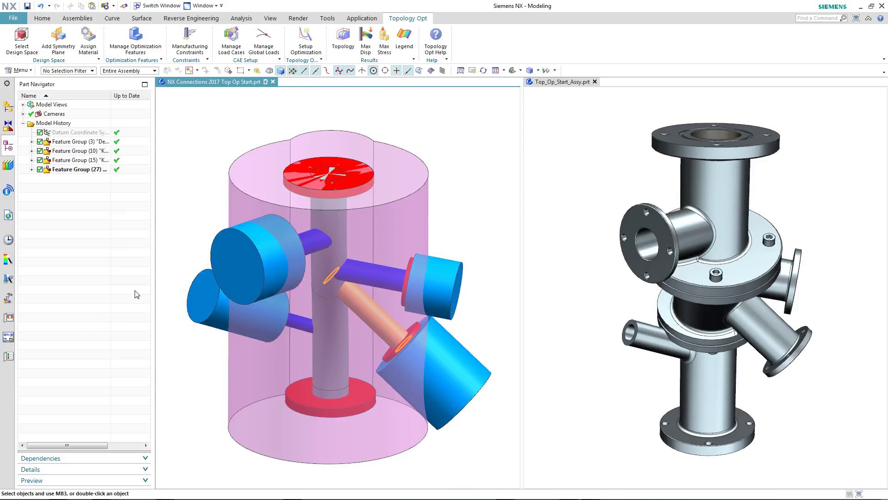
left_click(95, 183)
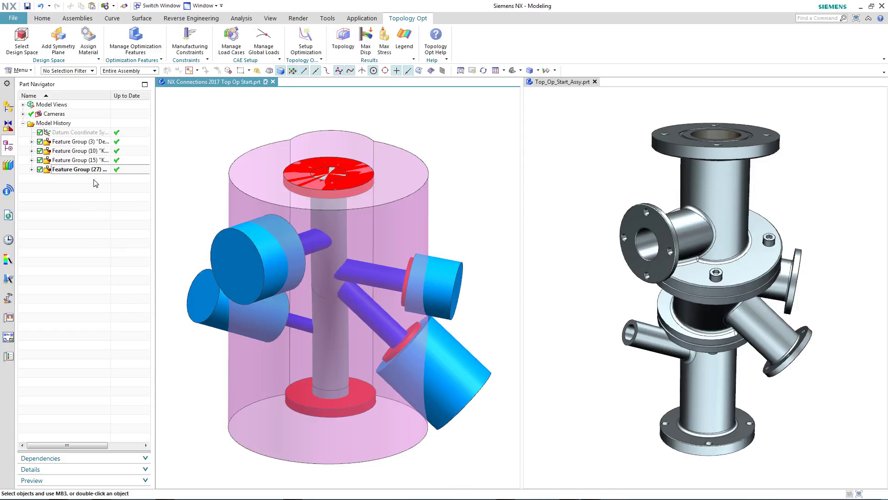
left_click(305, 42)
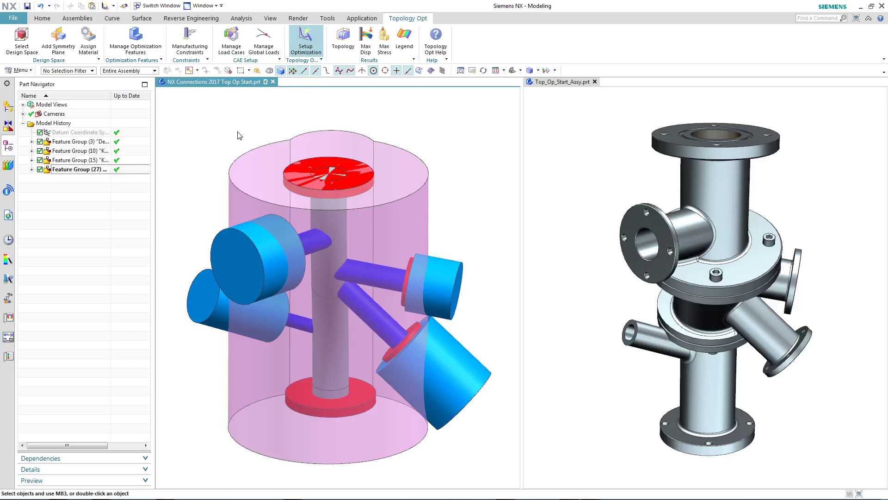
Set Mass Target to 5 and run the topology optimization
double_click(197, 210)
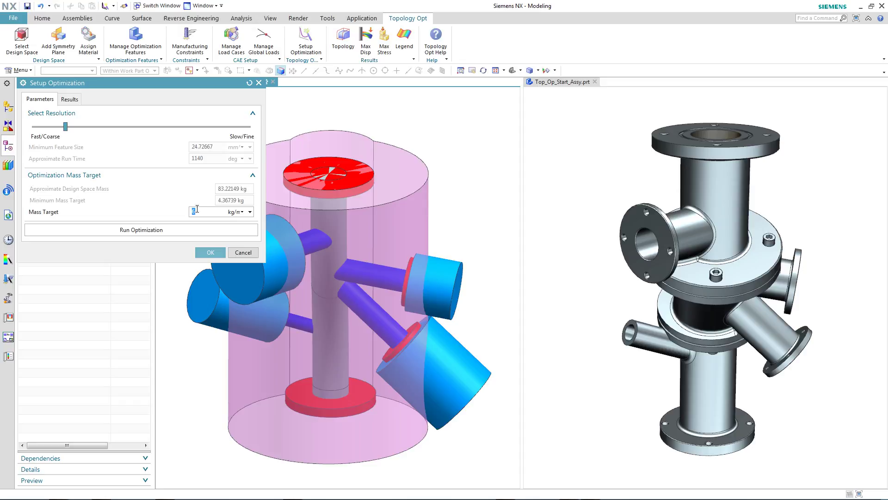
type("5")
left_click(156, 228)
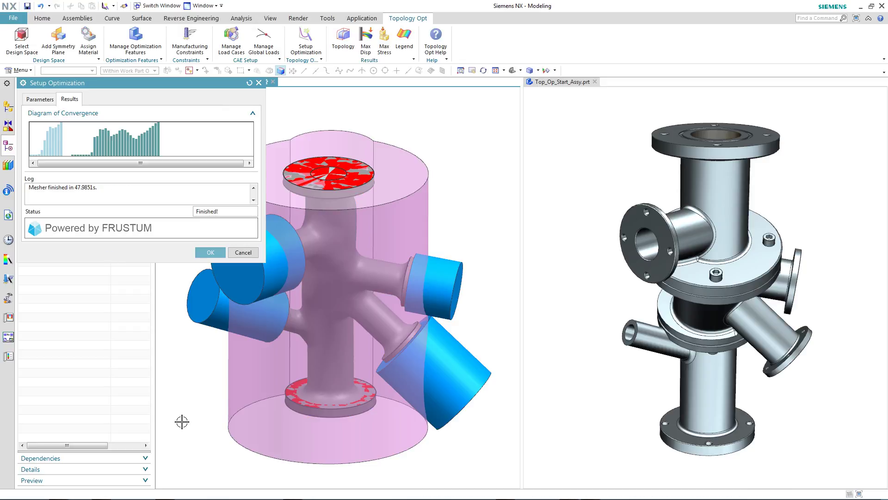
Accept the optimization result and hide all solid bodies via Ctrl+W
left_click(210, 253)
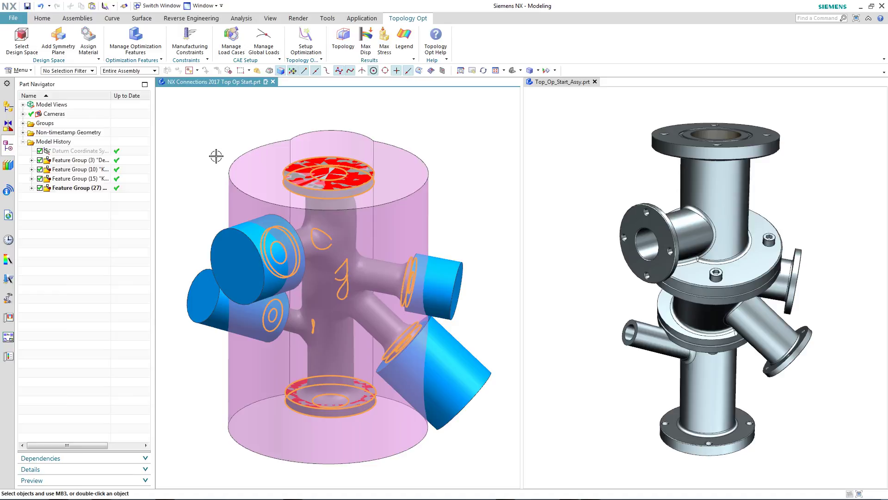
key("ctrl+w")
left_click(152, 134)
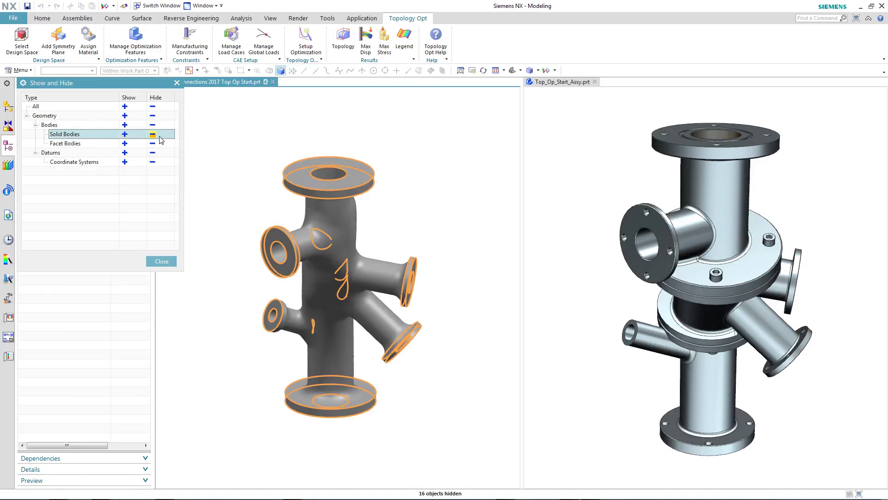
left_click(162, 262)
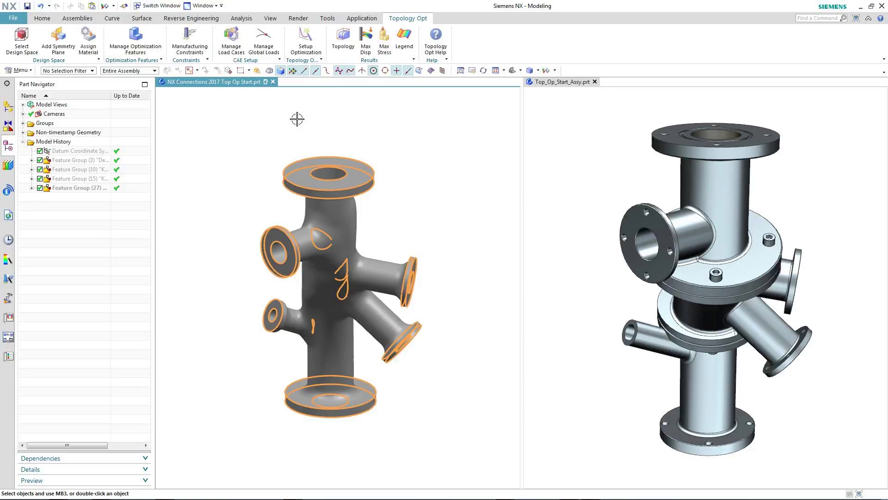
Preview the Max Disp and Max Stress maps, then hide both result bodies
left_click(366, 40)
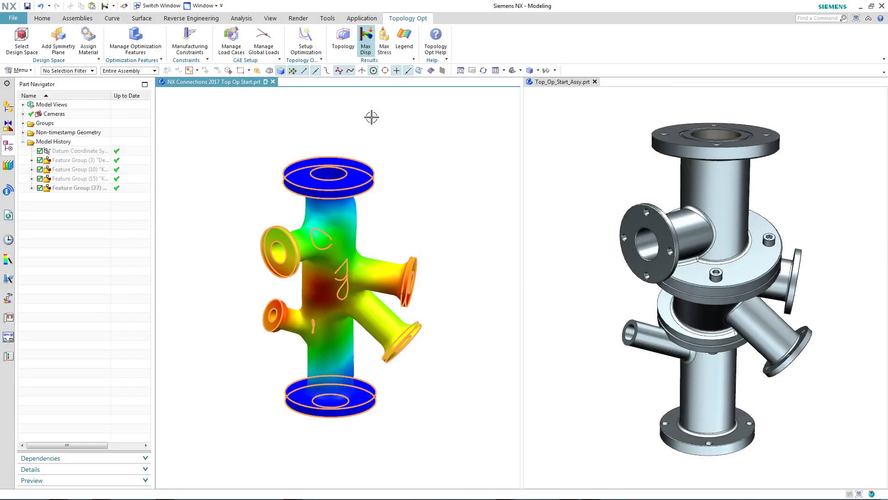
left_click(384, 41)
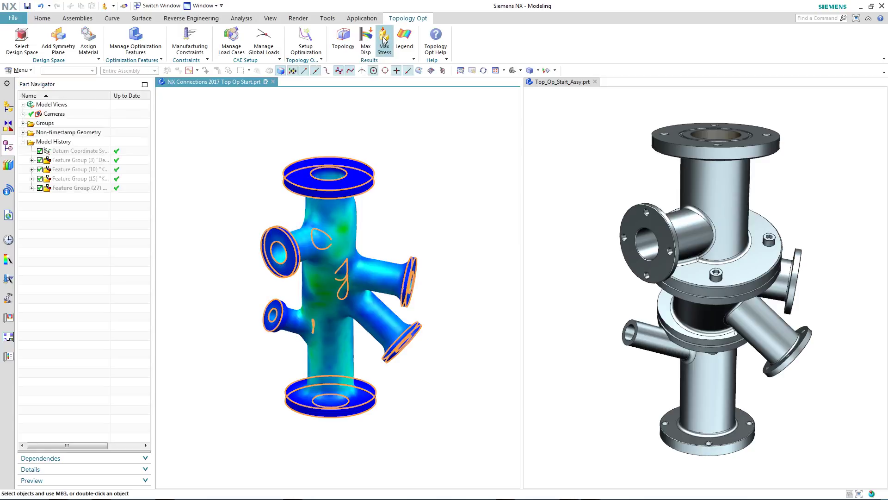
left_click(343, 39)
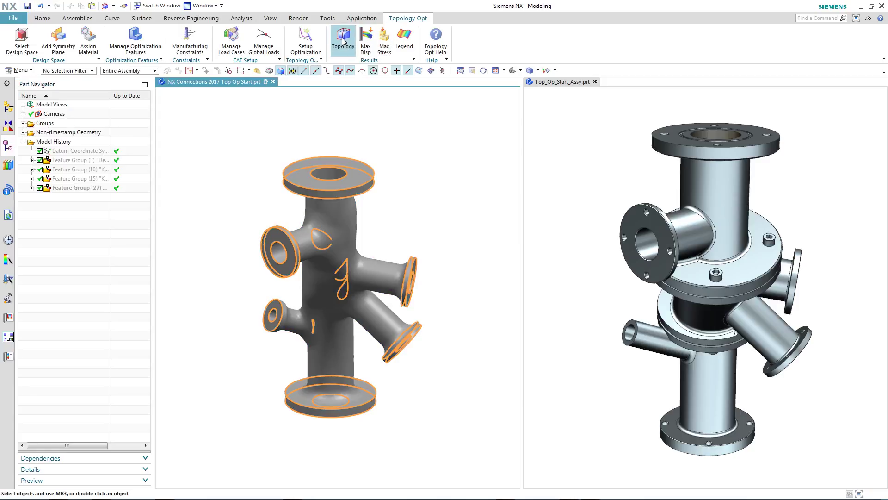
left_click(23, 133)
left_click(40, 160)
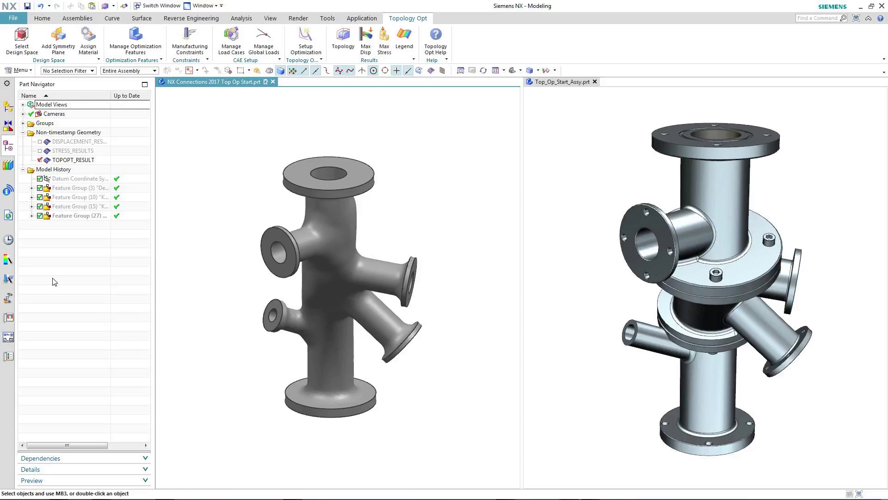
Convert the TOPOPT_RESULT facet body into a Convergent Body with Convert Facet Body
left_click(171, 20)
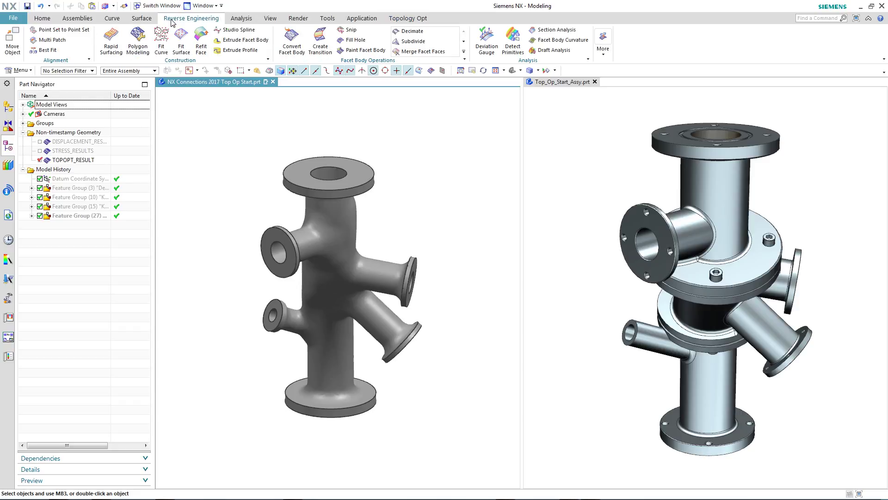
left_click(292, 42)
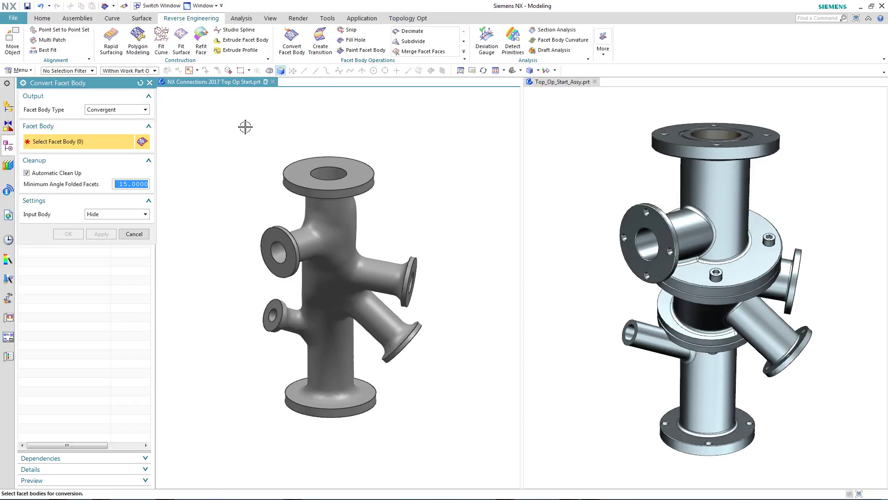
left_click(296, 171)
left_click(69, 233)
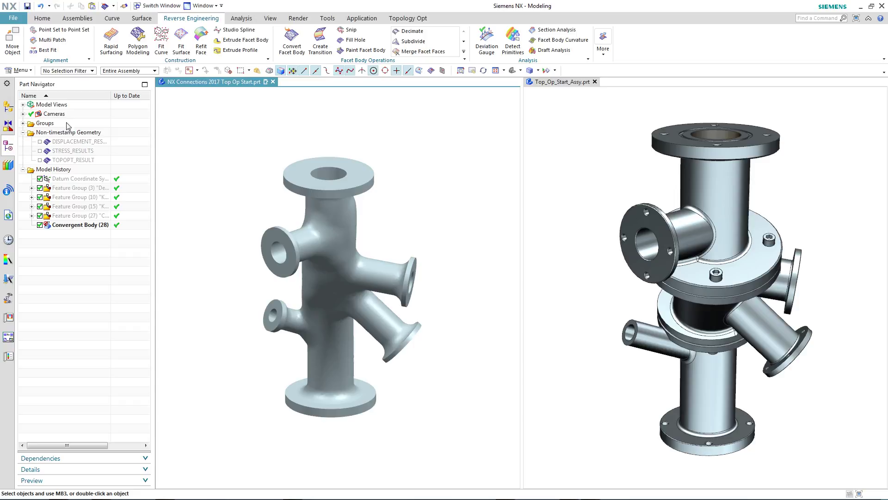
left_click(9, 107)
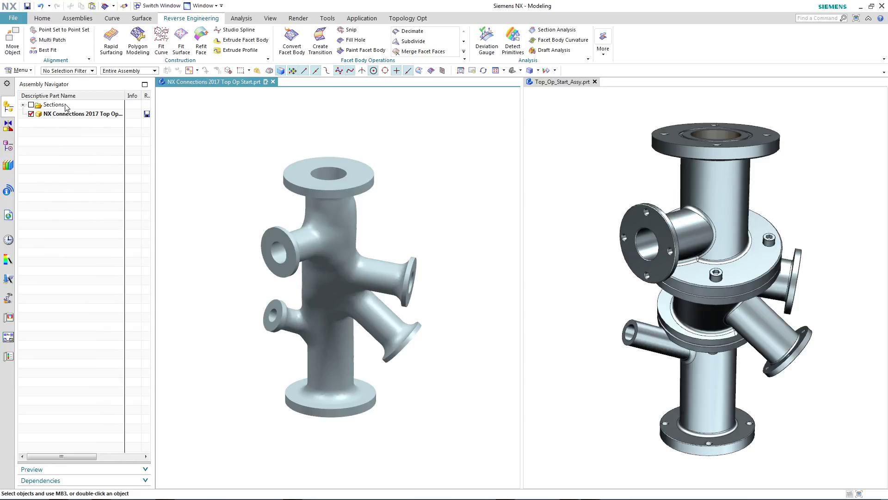
double_click(82, 108)
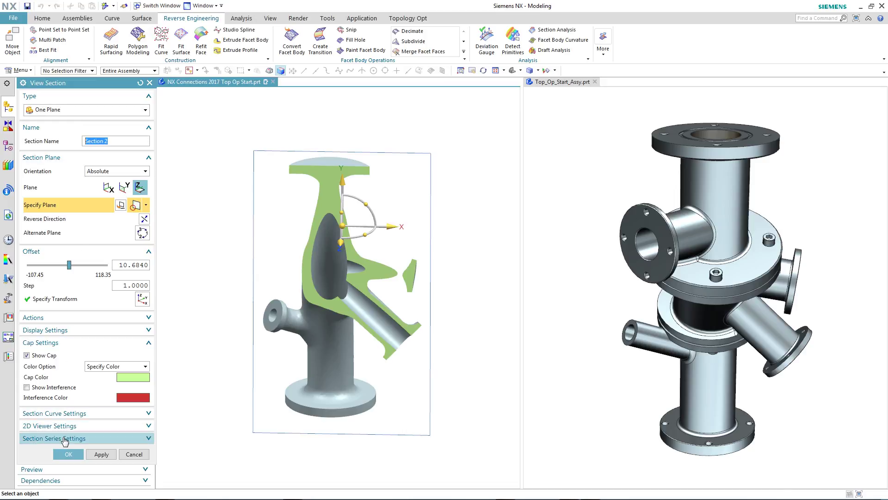
left_click(70, 453)
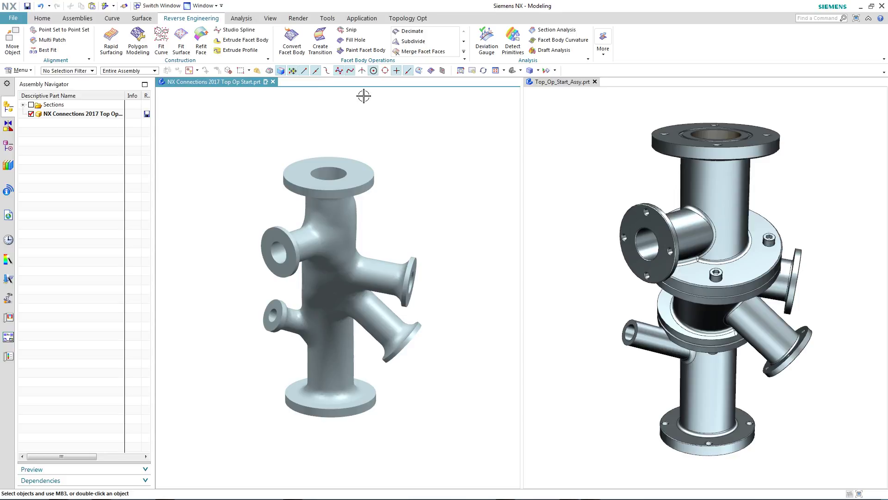
scroll(363, 93, "up", 1)
scroll(371, 100, "up", 1)
scroll(371, 102, "up", 1)
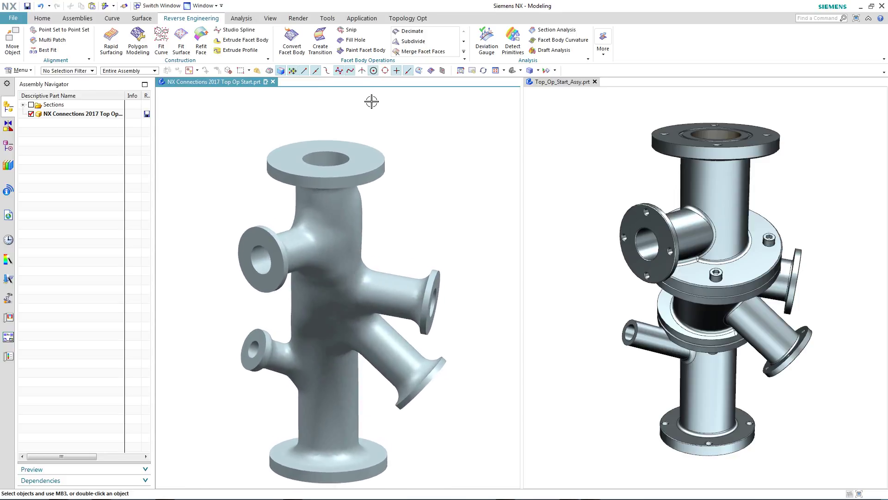
scroll(372, 101, "up", 1)
scroll(371, 101, "up", 1)
scroll(372, 101, "up", 1)
scroll(371, 101, "up", 1)
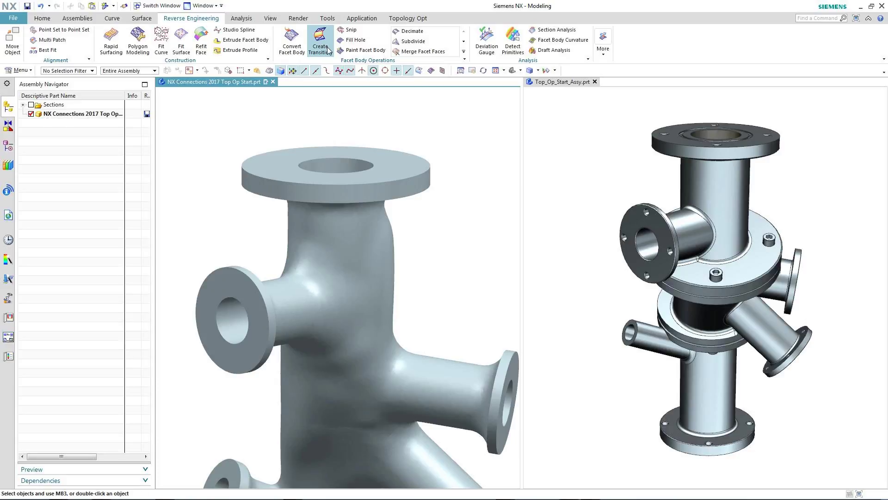
Apply a 2 mm chamfer around the top flange's outer edge, picking four points
left_click(329, 52)
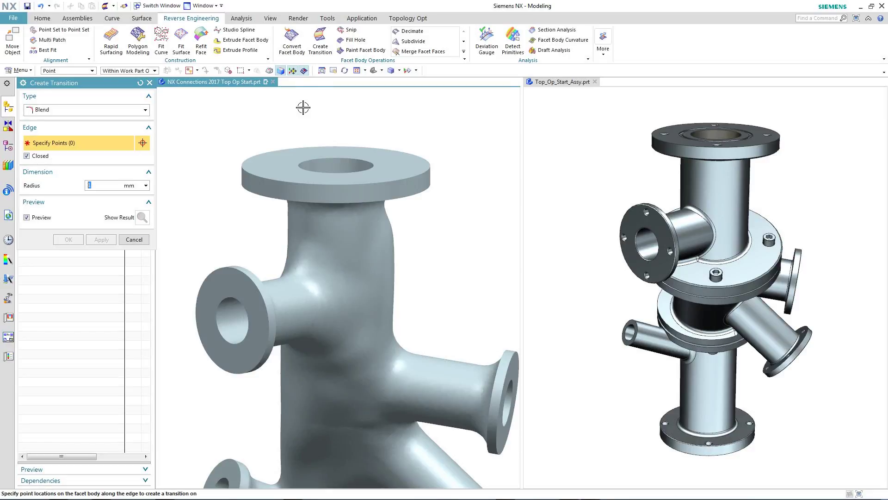
scroll(303, 107, "up", 5)
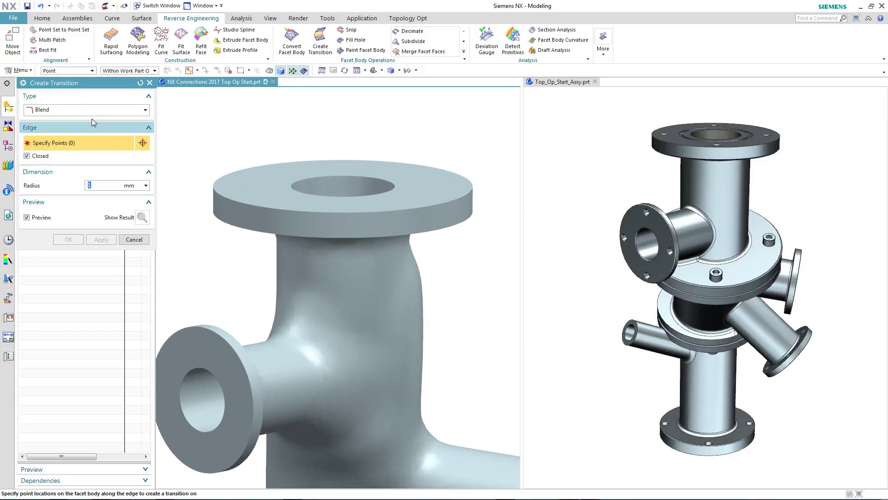
left_click(76, 110)
left_click(57, 131)
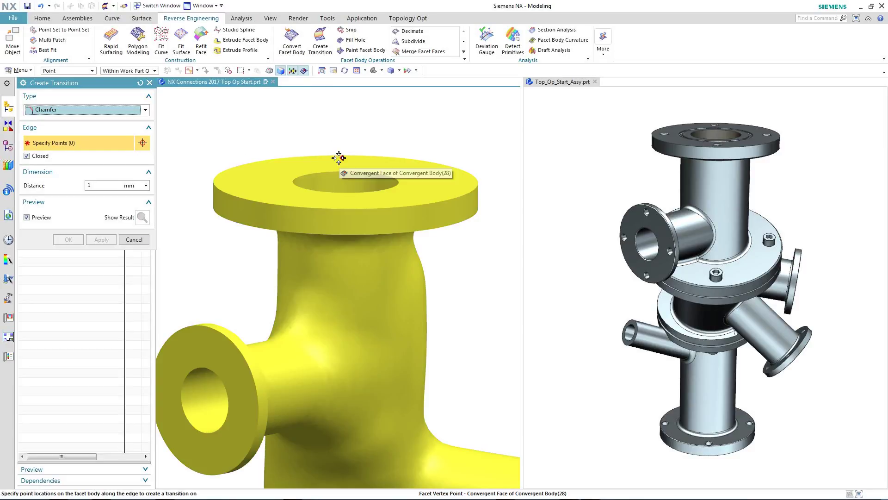
left_click(339, 155)
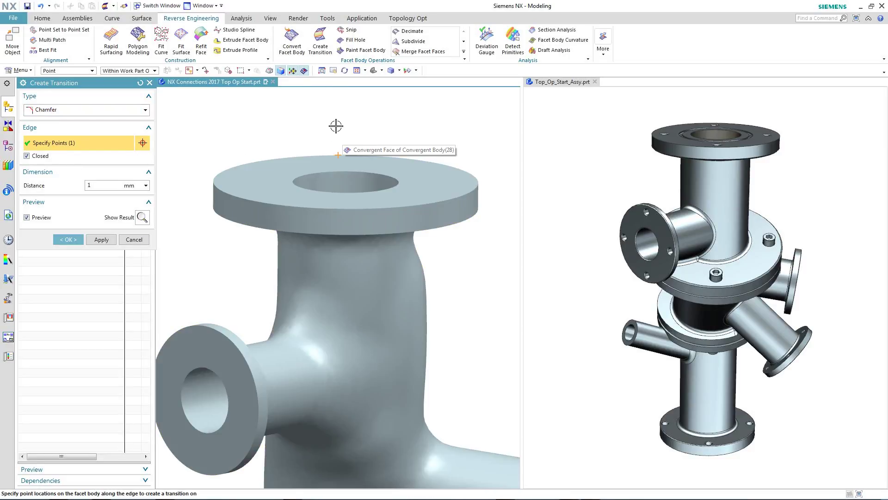
left_click(223, 192)
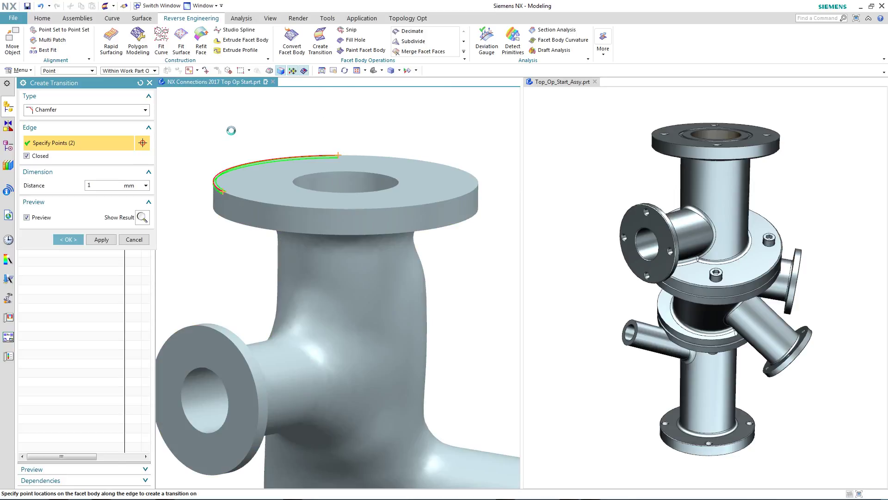
left_click(421, 205)
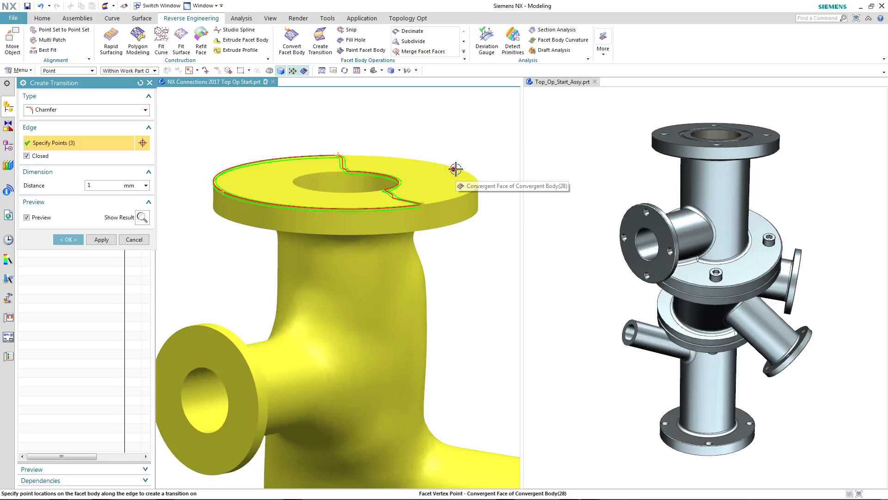
left_click(456, 169)
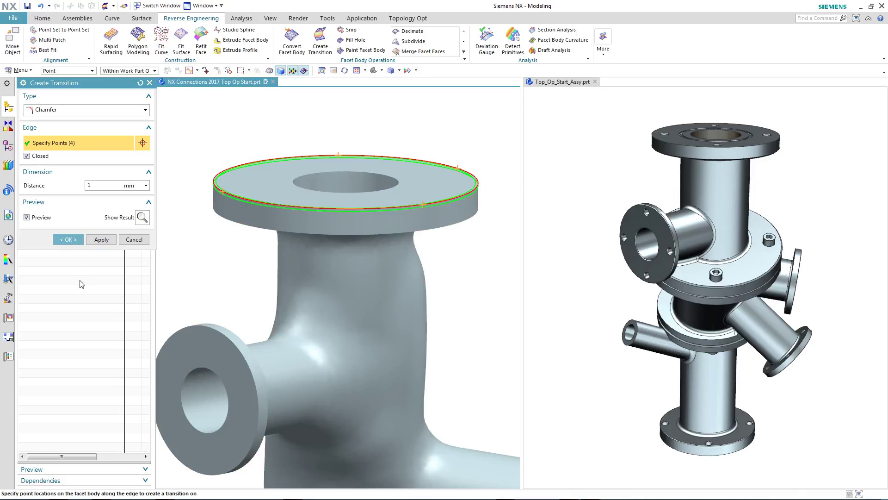
double_click(97, 185)
left_click(101, 240)
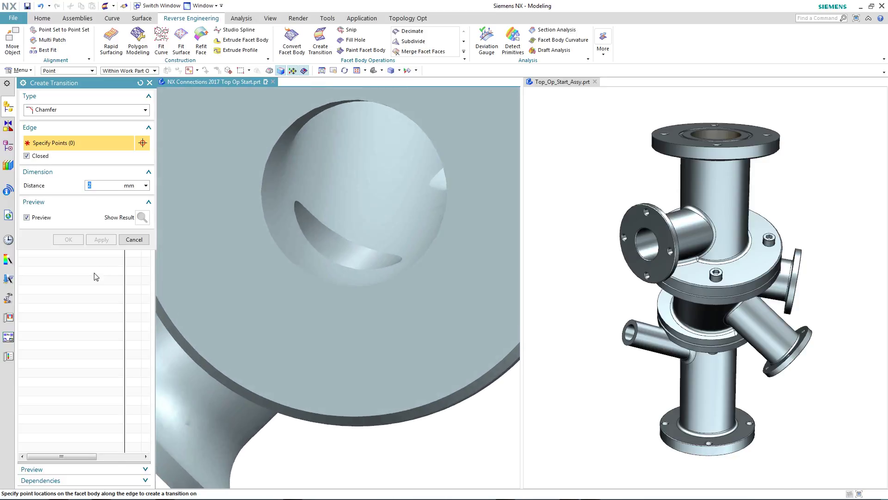
Blend the crescent opening's edge with a 1 mm radius through four picked points
left_click(66, 115)
left_click(56, 120)
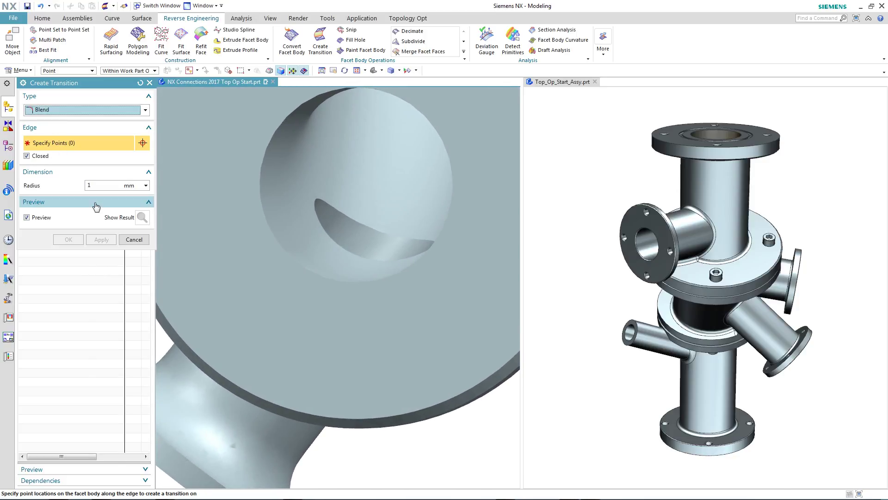
double_click(92, 185)
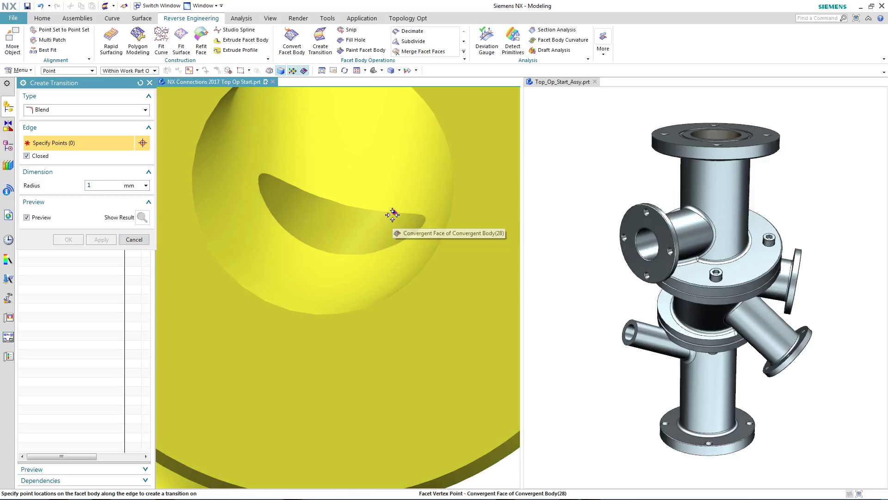
left_click(393, 213)
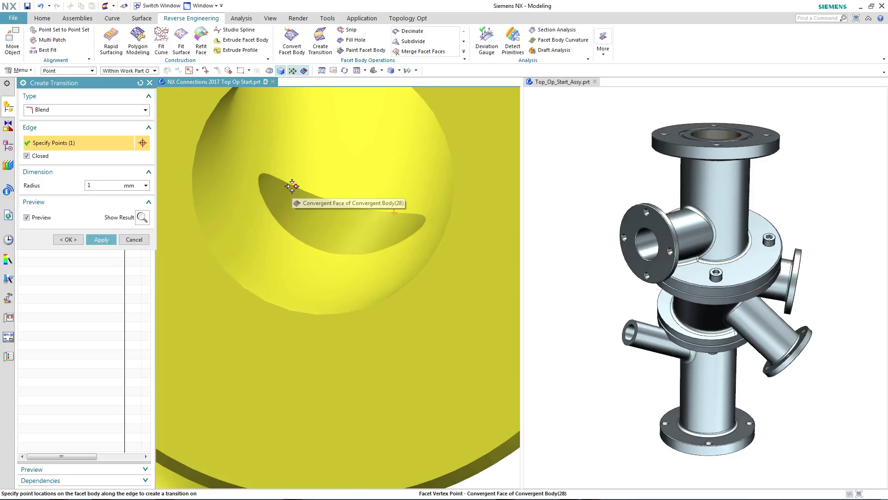
left_click(292, 208)
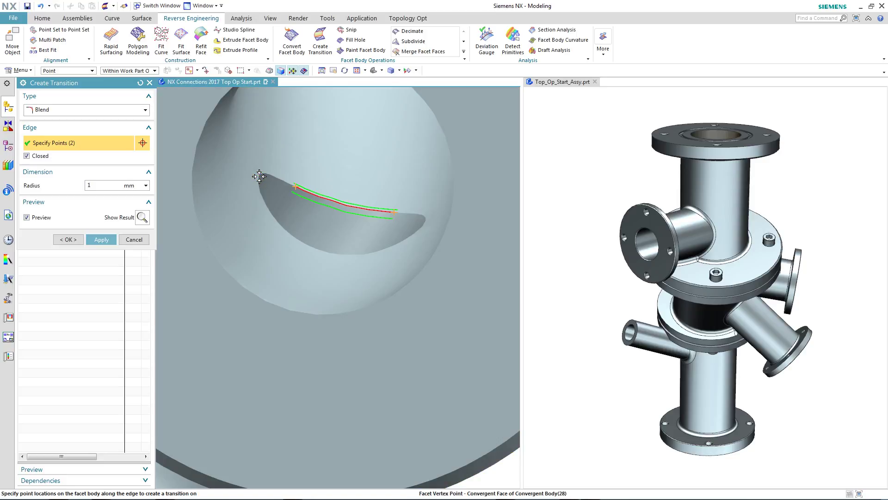
left_click(259, 177)
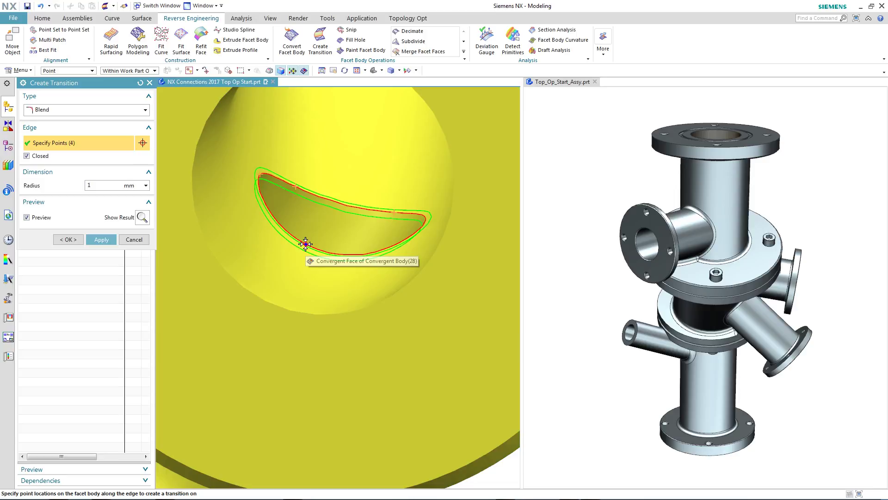
left_click(306, 243)
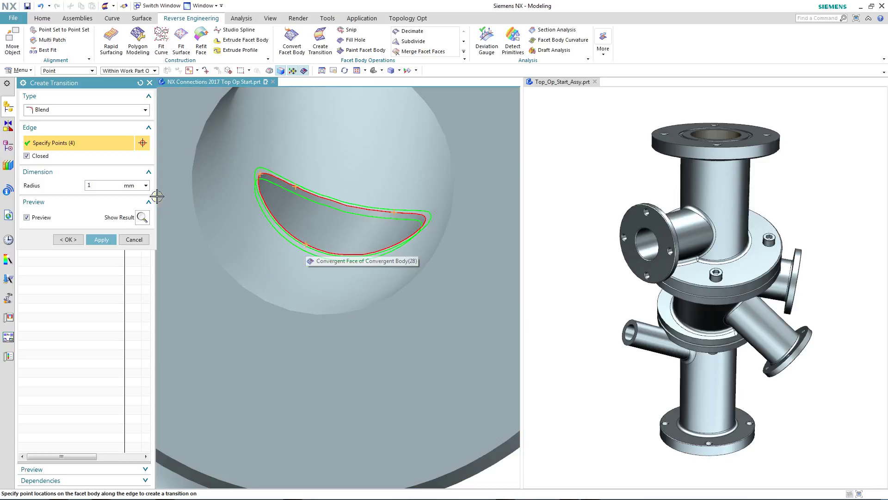
left_click(70, 241)
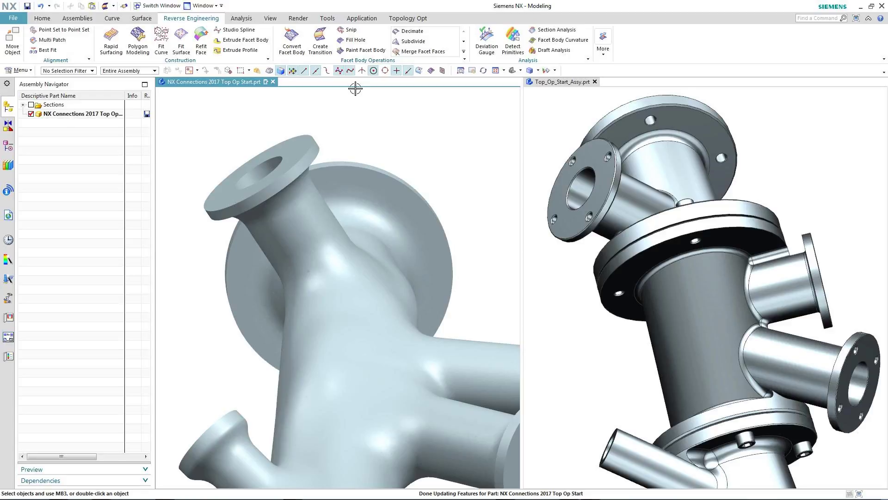
Copy the assembly's flange face with its bolt-hole outlines into the optimized part, using a Face-only filter
left_click(257, 71)
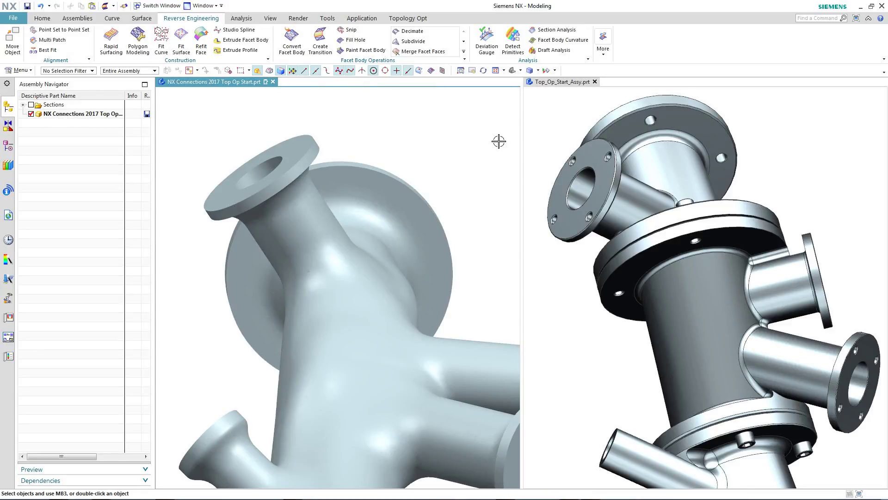
left_click(547, 130)
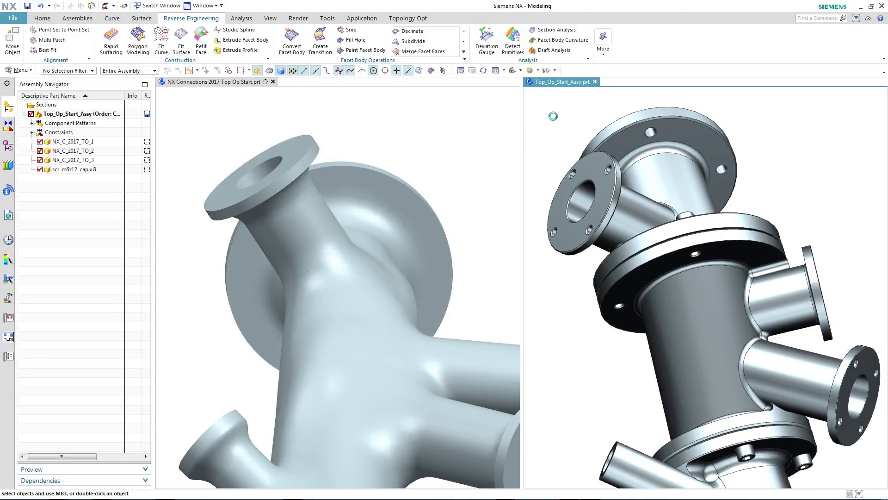
right_click(553, 116)
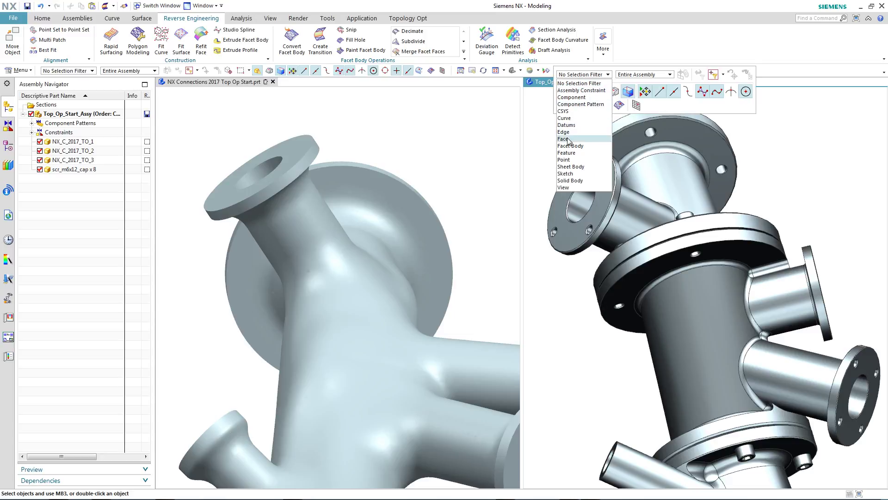
left_click(566, 138)
mouse_move(601, 148)
left_mouse_down()
mouse_move(468, 126)
mouse_move(406, 141)
left_mouse_up()
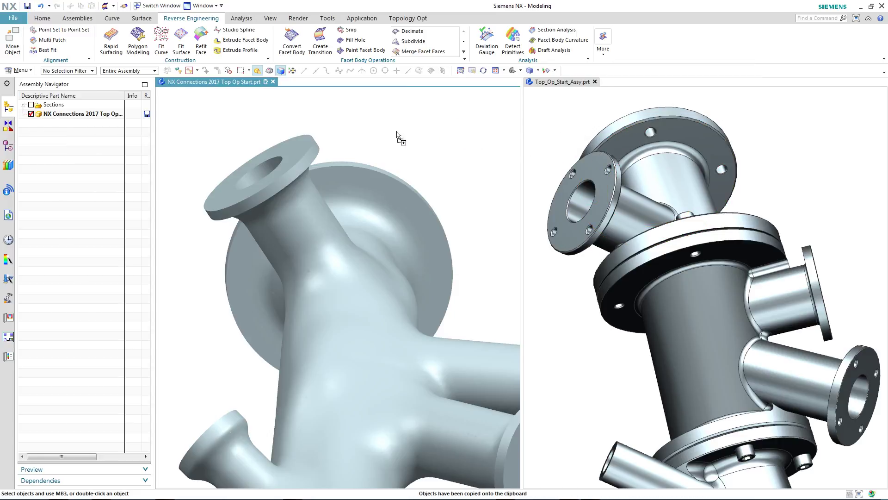
right_click(435, 107)
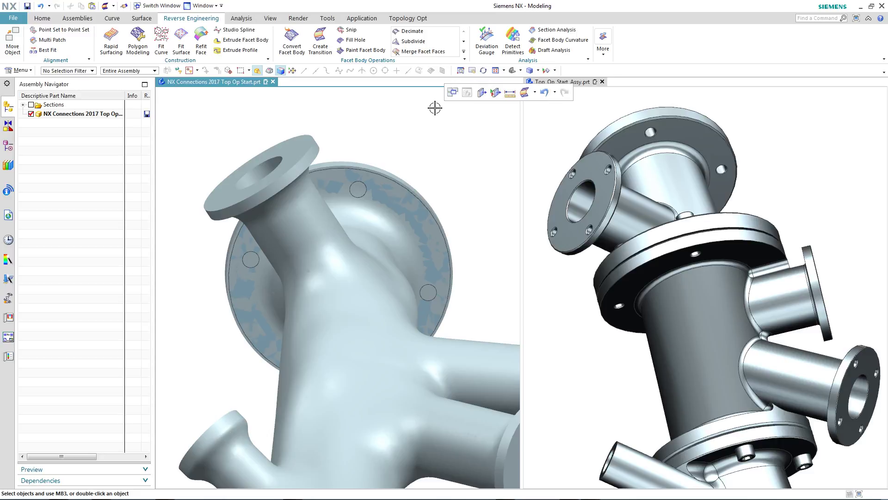
left_click(42, 18)
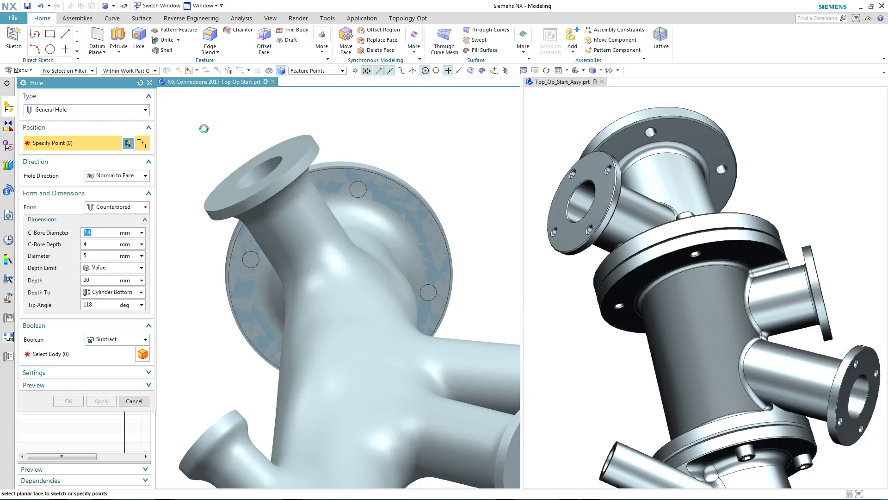
Drill counterbored holes along the default vector at the top, left, right and lower bolt-circle centres
left_click(144, 175)
left_click(125, 197)
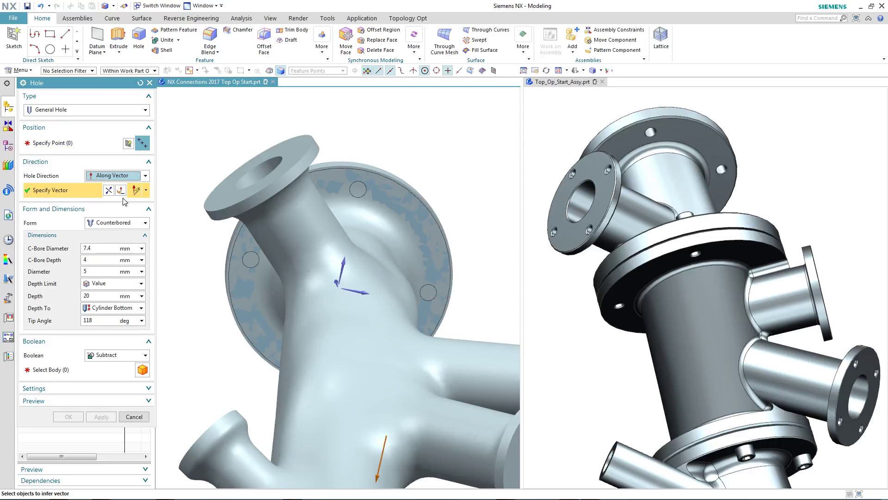
left_click(335, 282)
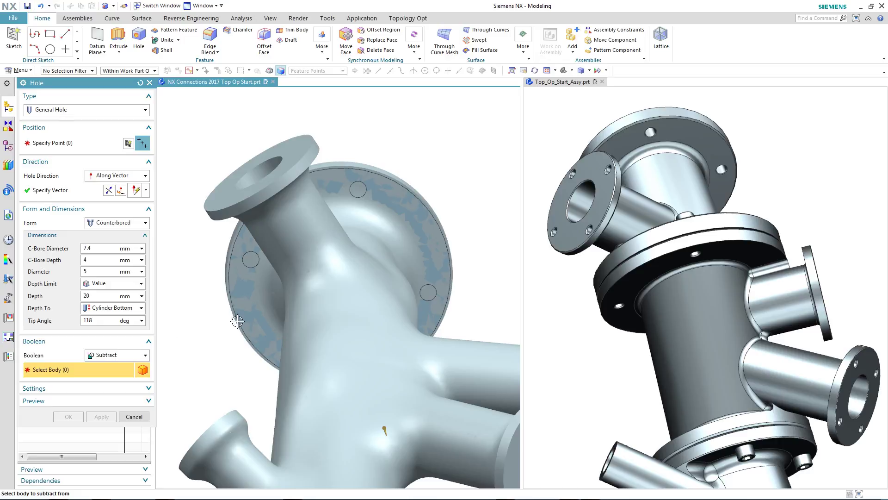
left_click(235, 320)
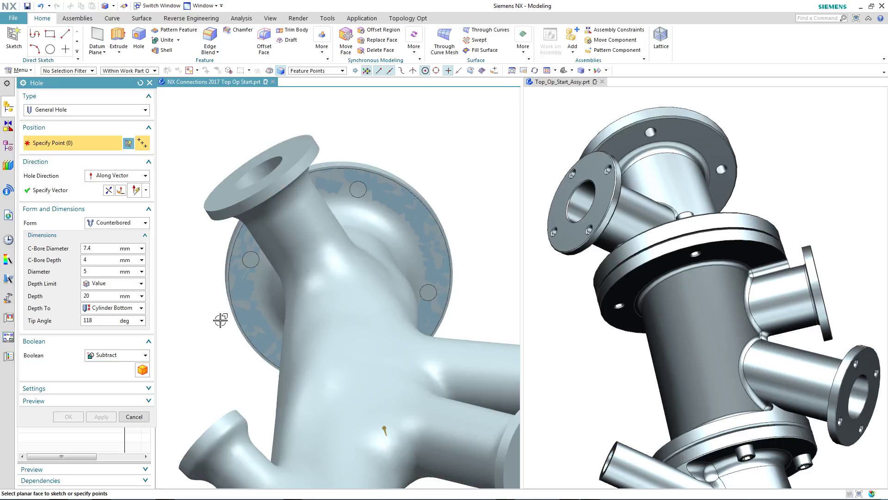
left_click(359, 192)
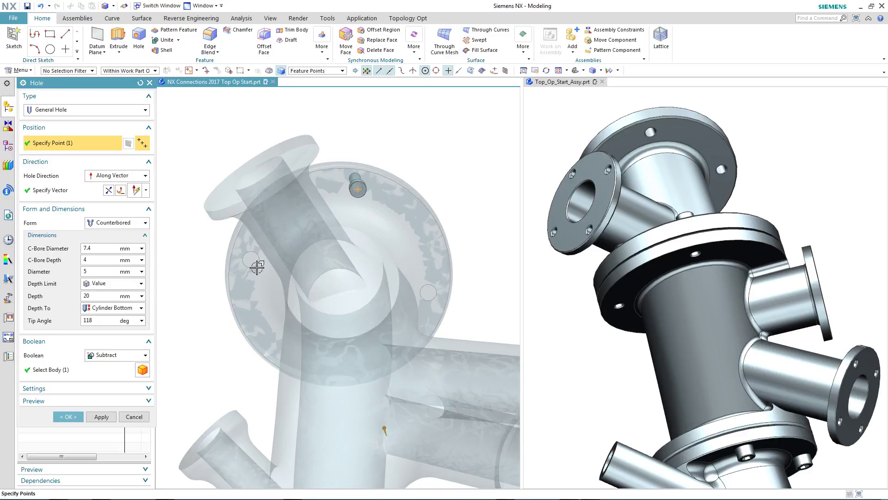
left_click(252, 260)
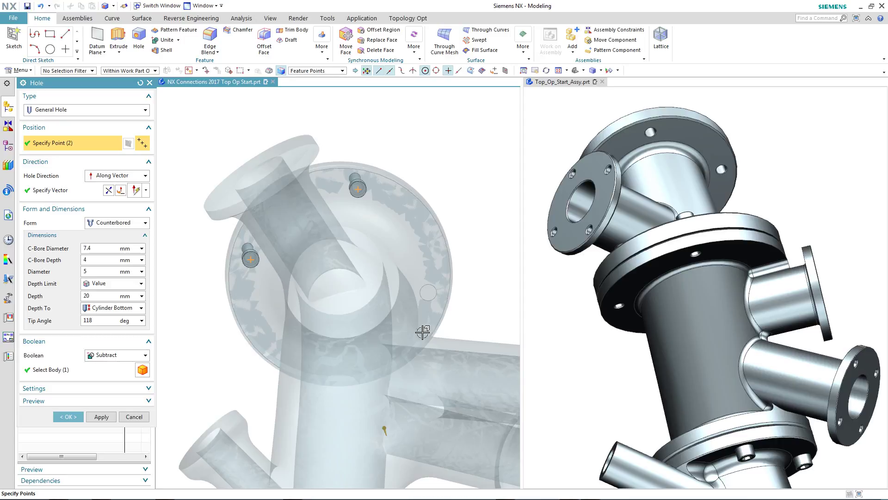
left_click(428, 292)
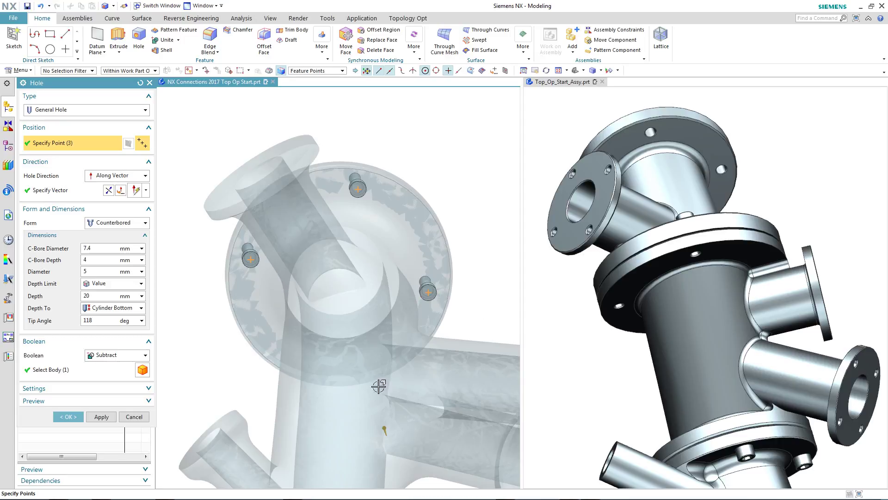
left_click(320, 362)
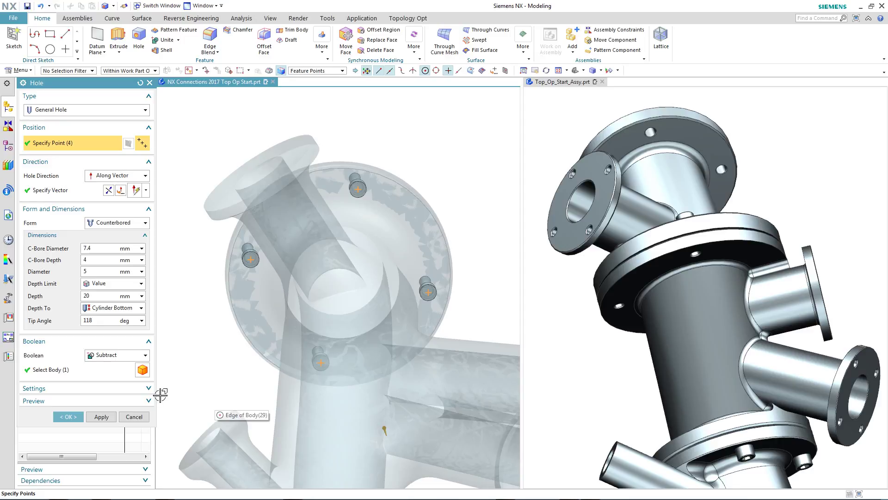
left_click(72, 419)
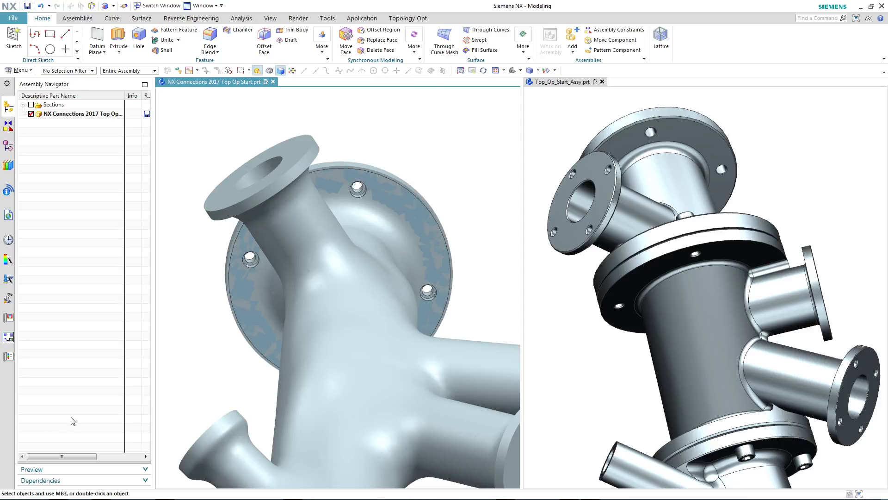
Hide the flange sheet body picked via QuickPick, then view the flange from below
left_click(244, 297)
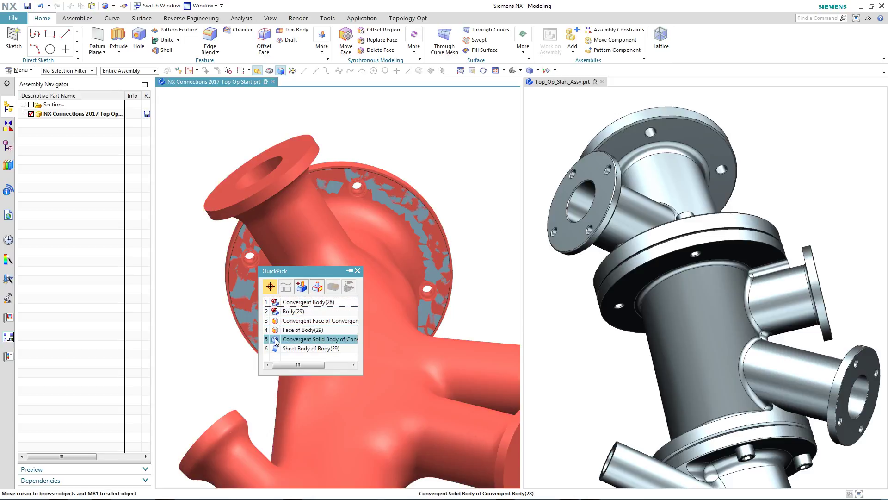
left_click(277, 348)
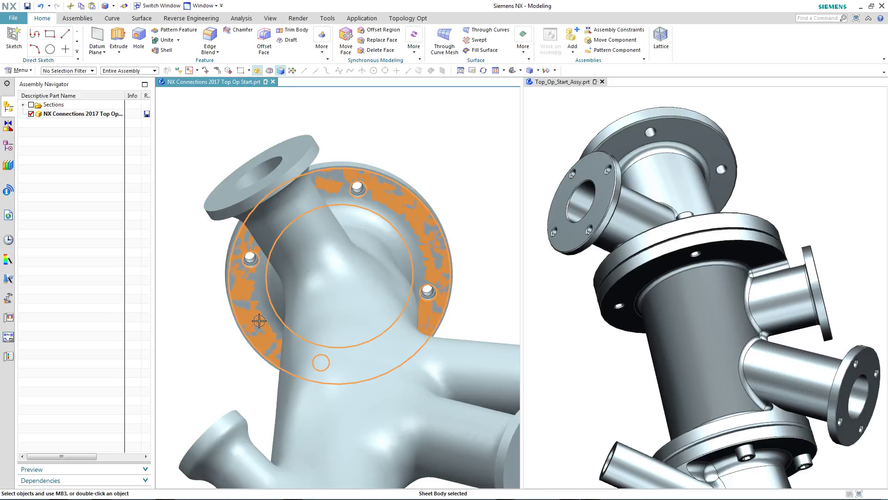
key("Escape")
middle_click_drag(227, 359, 239, 427)
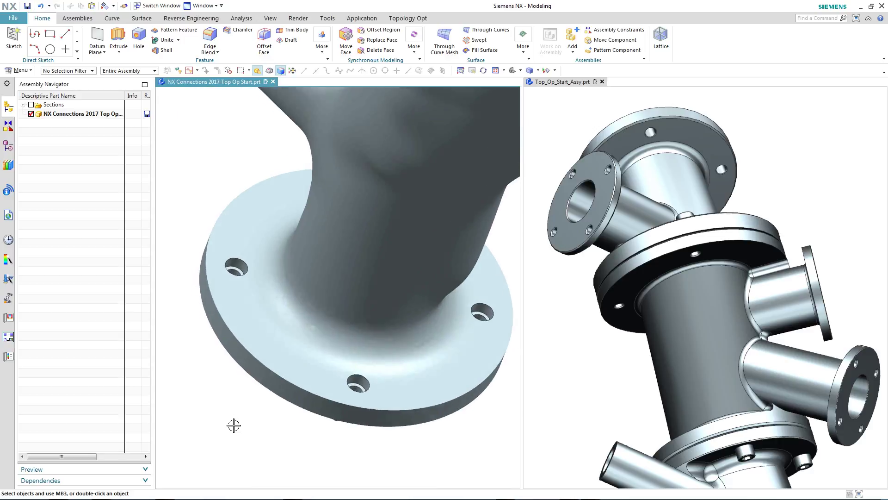
middle_click_drag(239, 426, 224, 417)
Check the Counterbored Hole feature at the end of the Part Navigator history
left_click(8, 146)
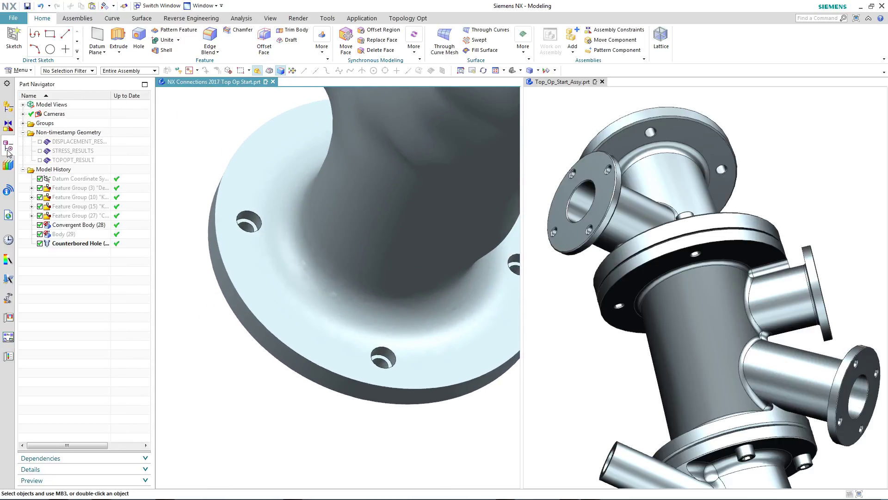
left_click(80, 243)
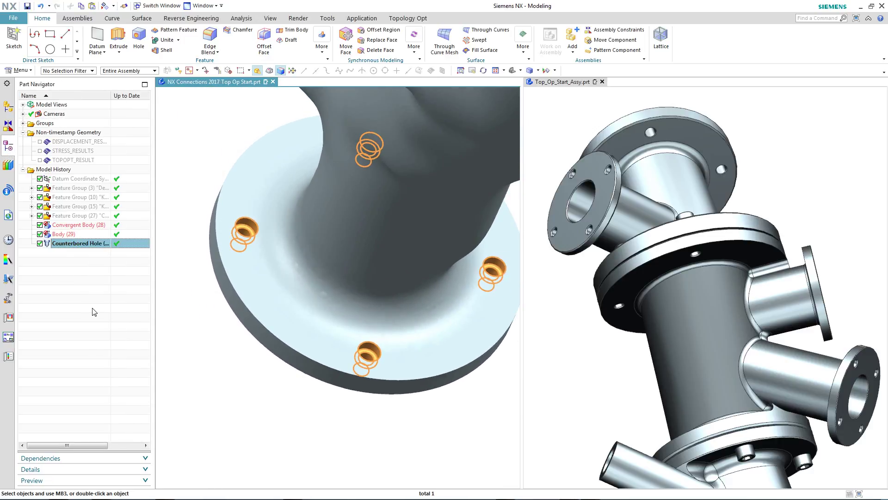
left_click(121, 331)
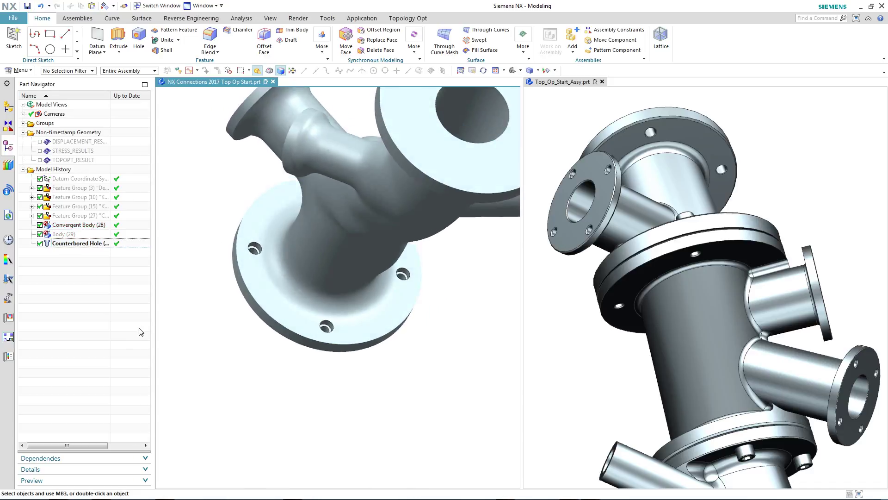